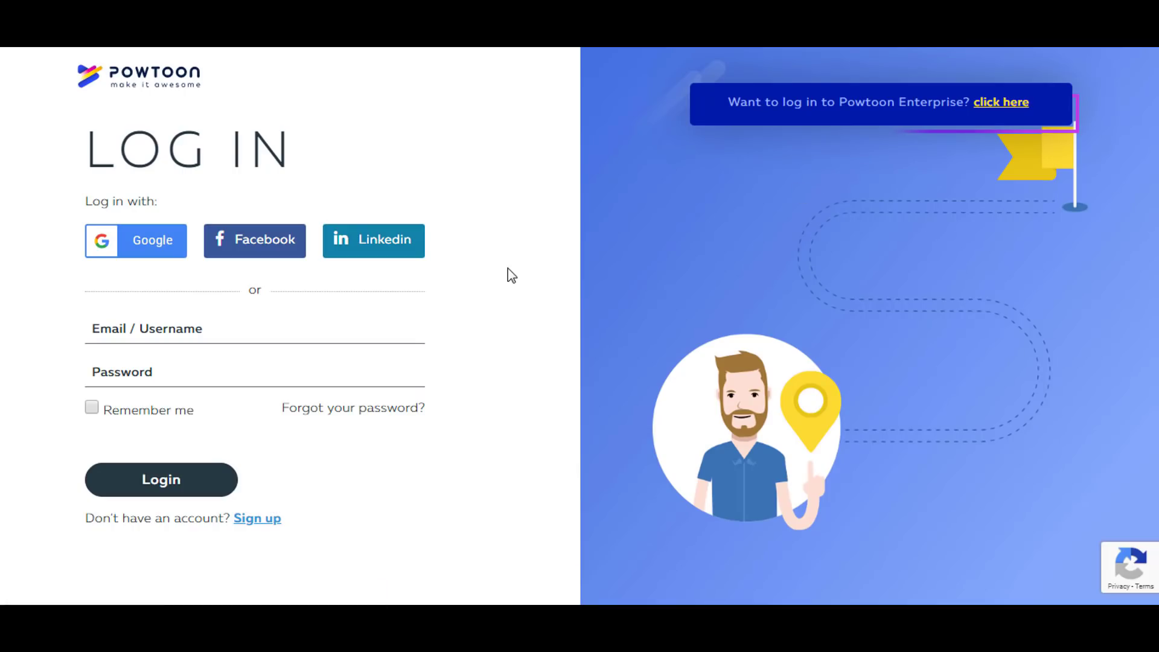
# Log in to Powtoon with a Facebook account
pyautogui.click(279, 248)
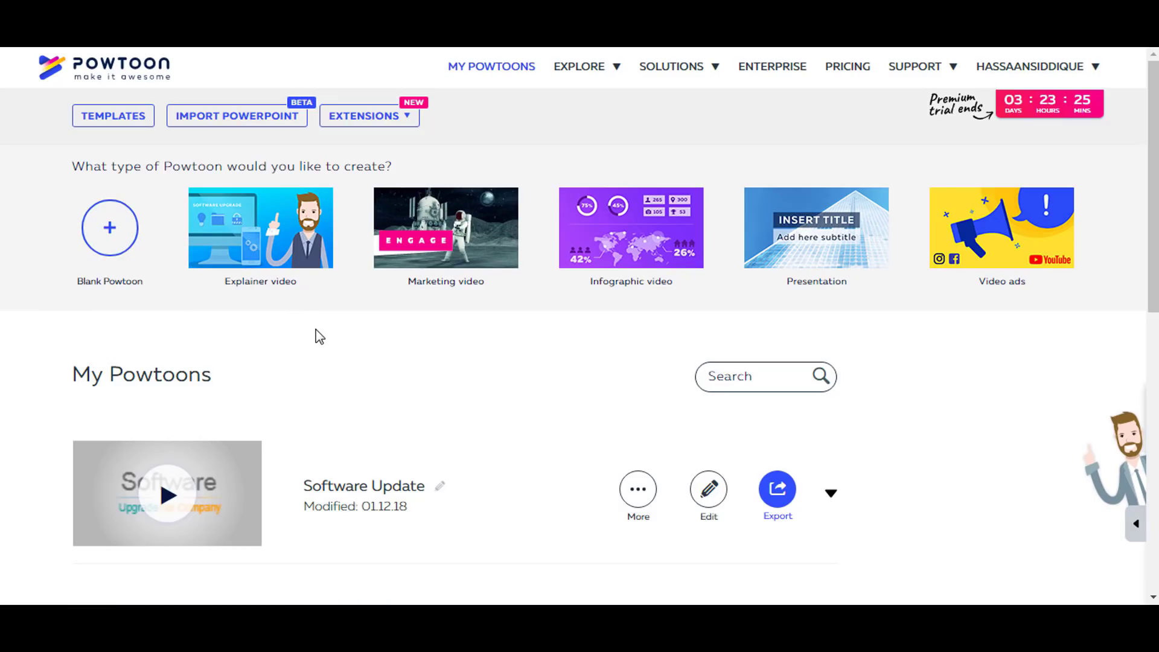
# Go from the My Powtoons dashboard to the Templates gallery
pyautogui.click(113, 128)
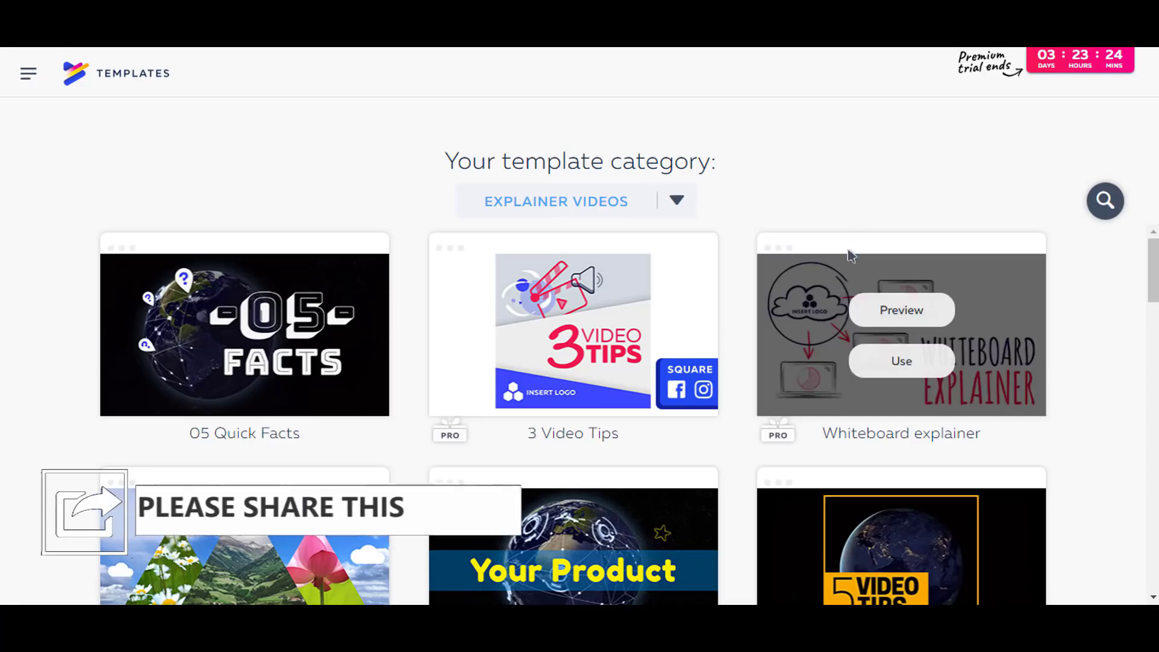
# Compare the Work, Education and Personal template categories, ending back on Work
pyautogui.scroll(-5, 848, 259)
pyautogui.scroll(-15, 1006, 335)
pyautogui.scroll(-8, 1006, 341)
pyautogui.scroll(20, 1006, 340)
pyautogui.scroll(2, 1010, 348)
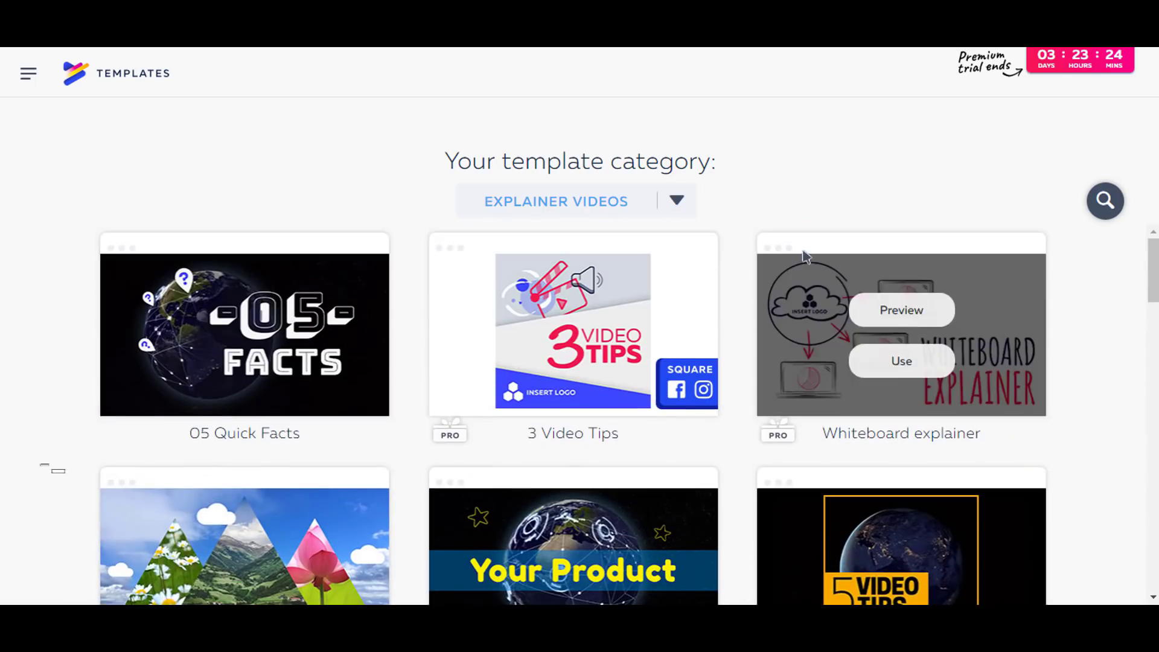
pyautogui.click(687, 206)
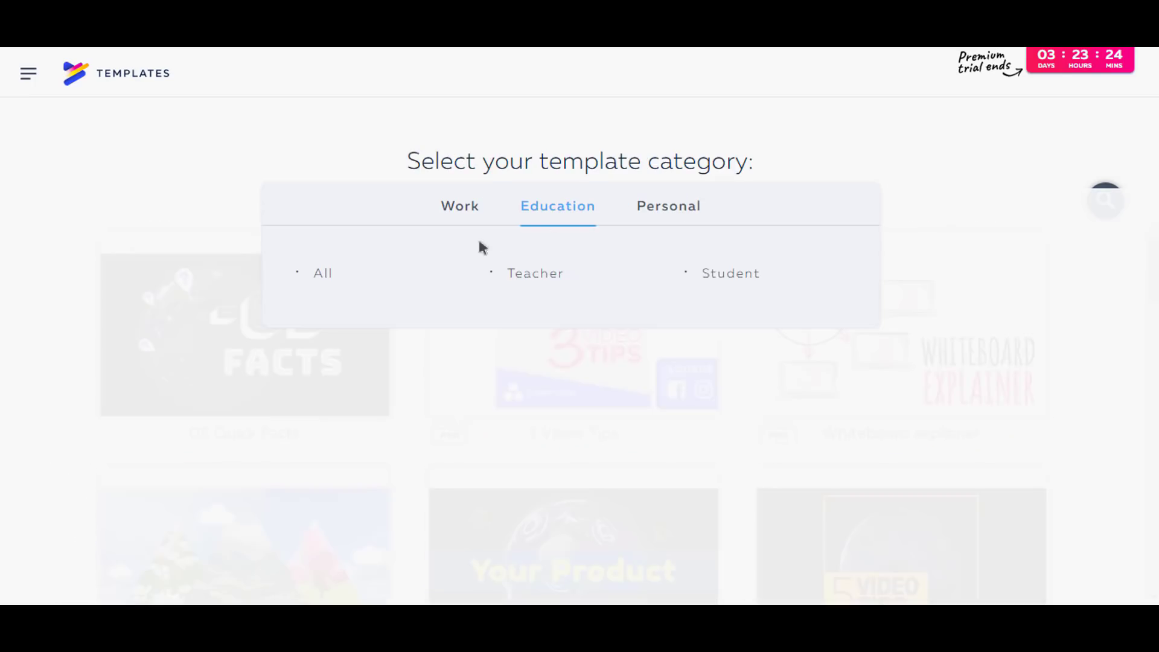
pyautogui.click(467, 216)
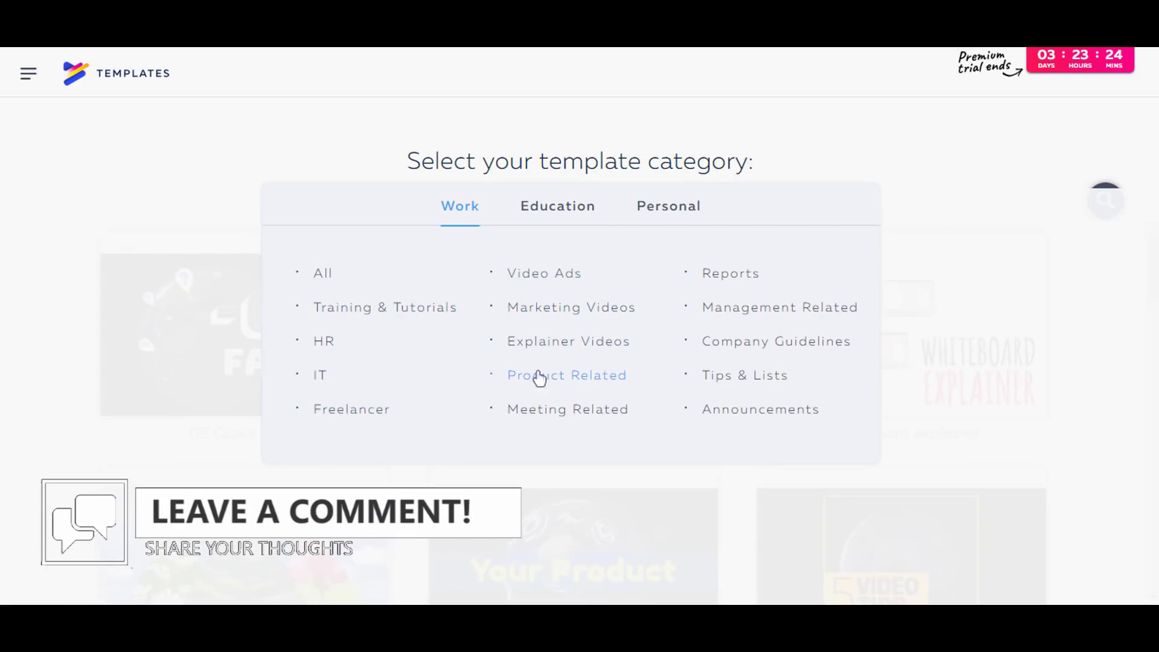
pyautogui.click(573, 216)
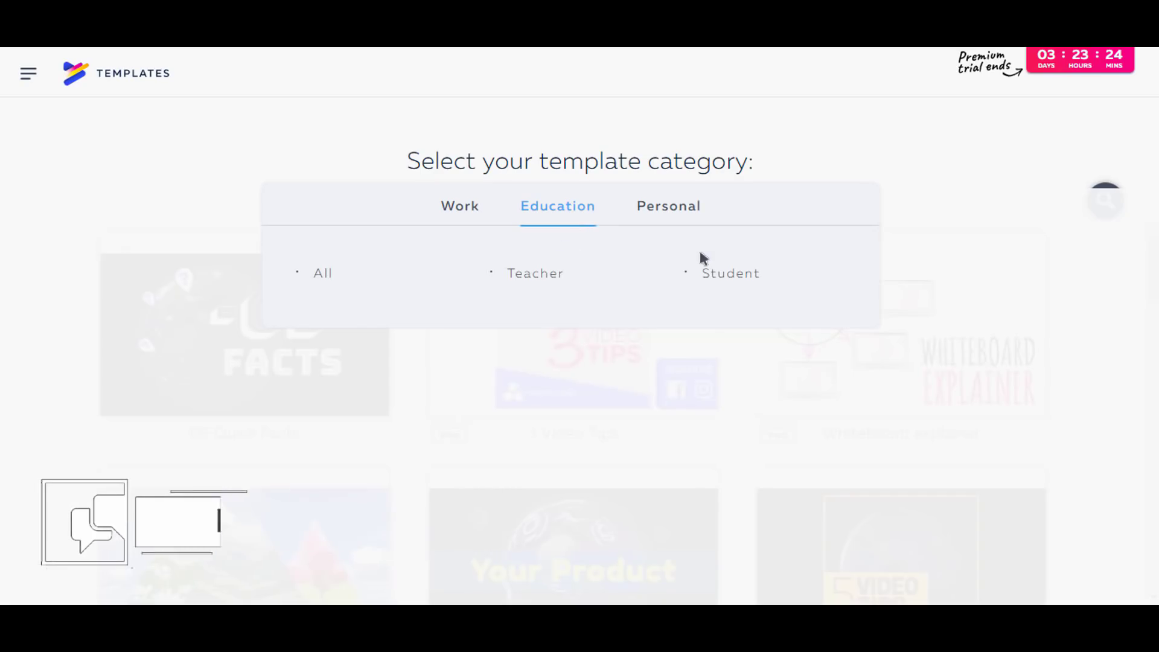
pyautogui.click(670, 217)
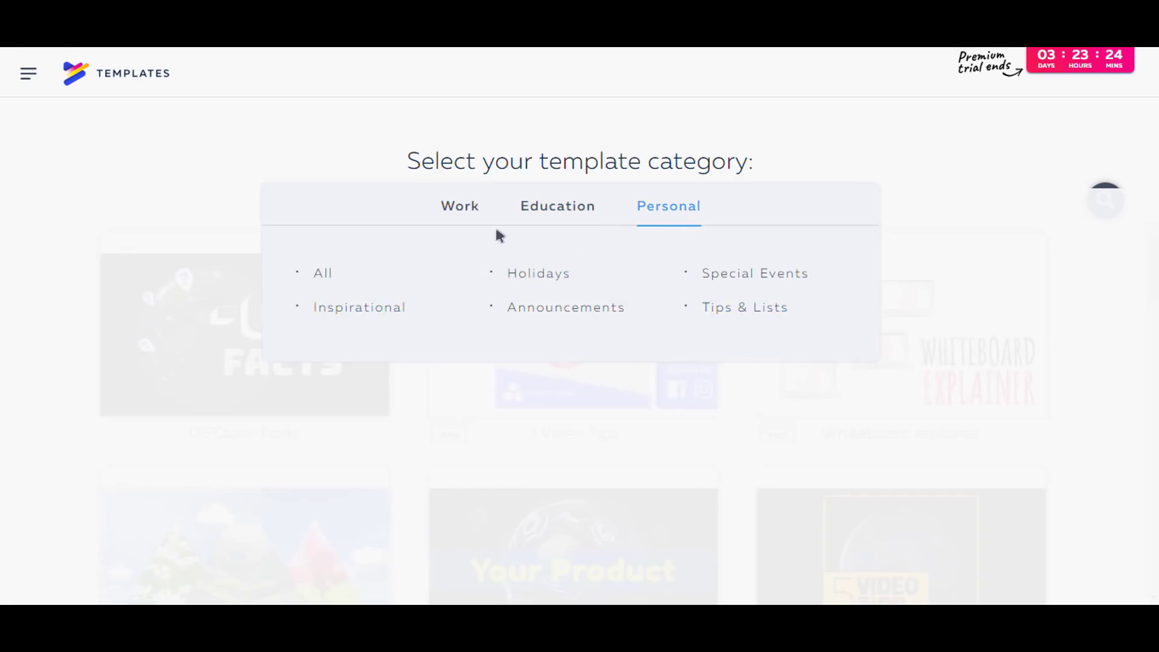
pyautogui.click(469, 222)
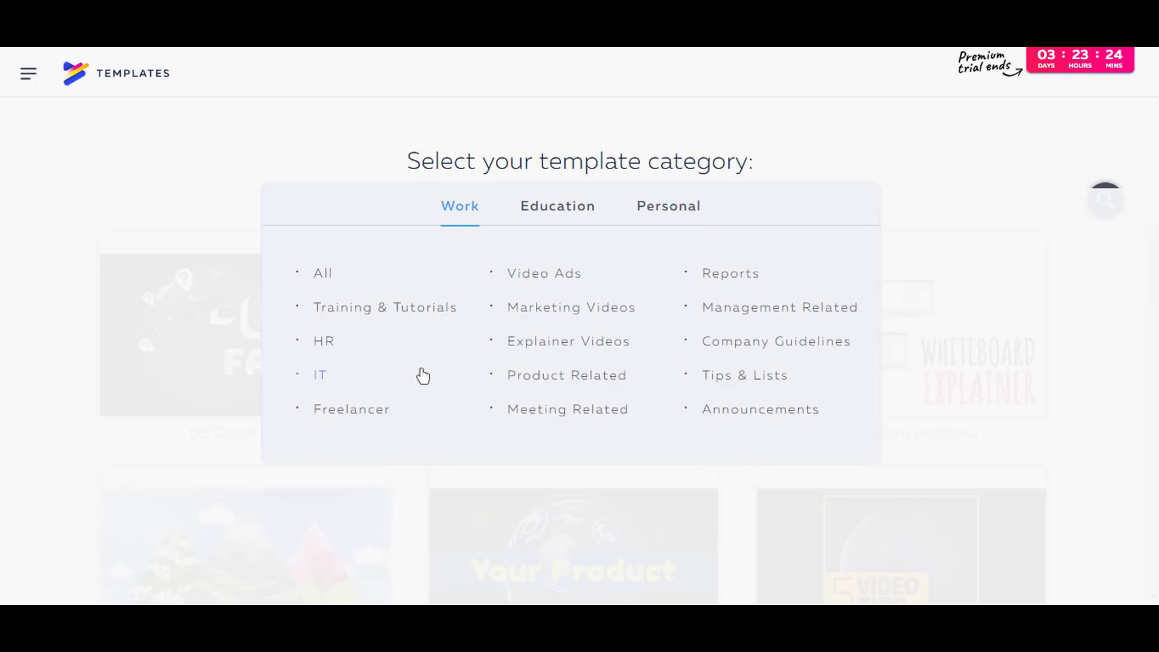
# Filter templates to Explainer Videos and locate the Software Update template card
pyautogui.click(588, 342)
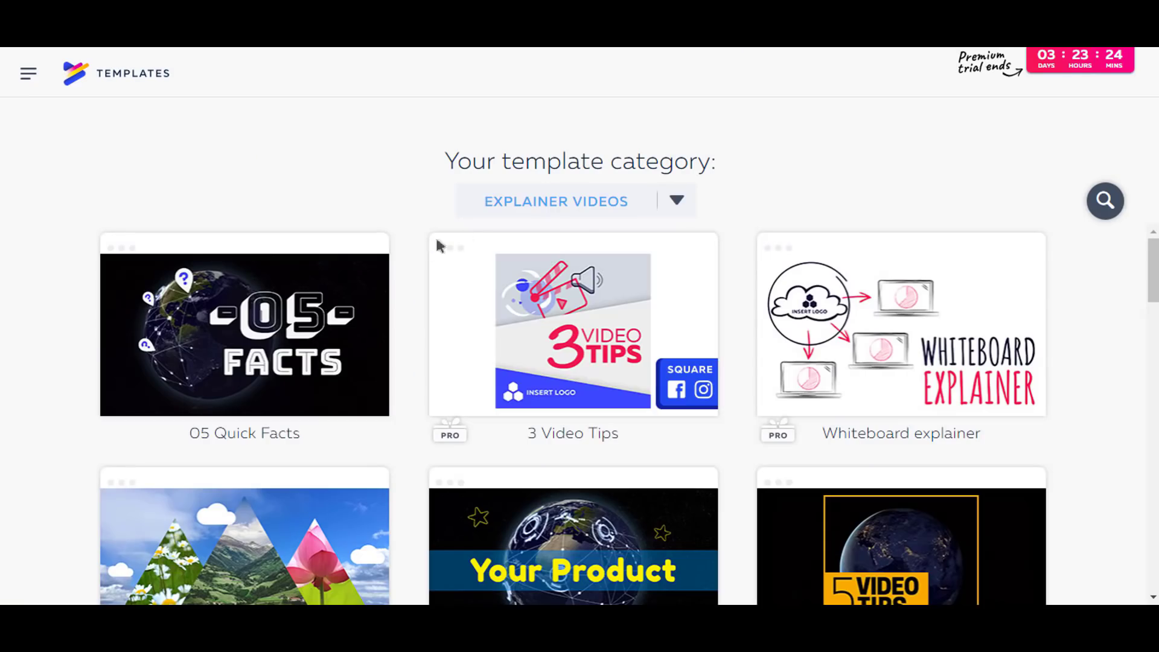
pyautogui.scroll(-5, 781, 272)
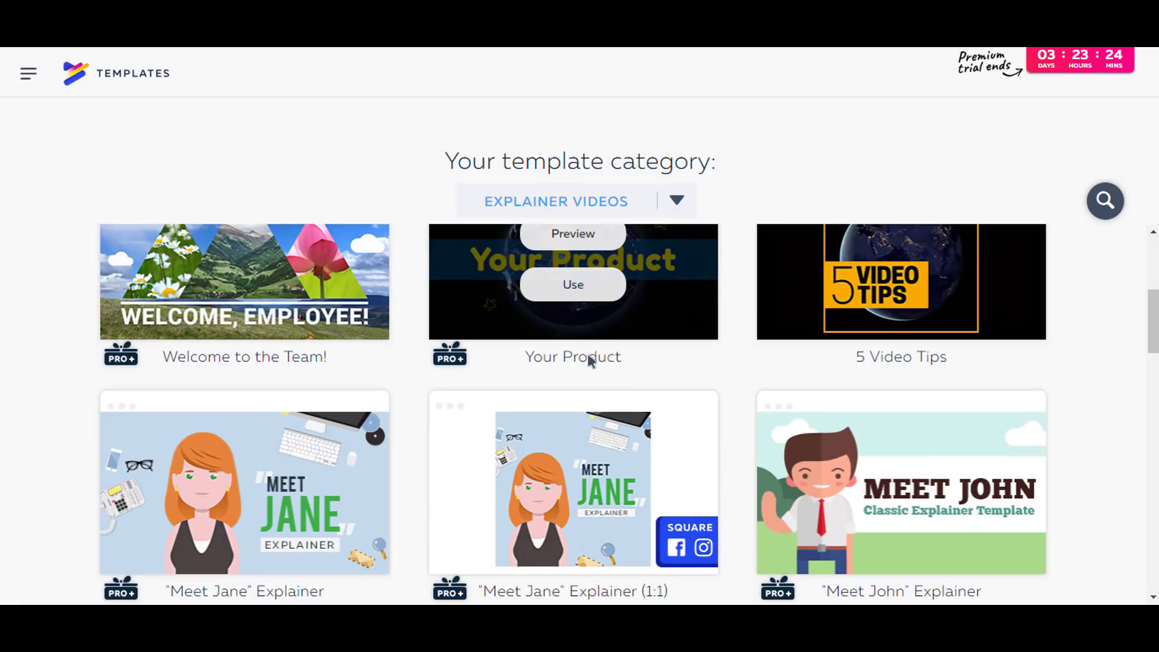
pyautogui.scroll(-5, 628, 391)
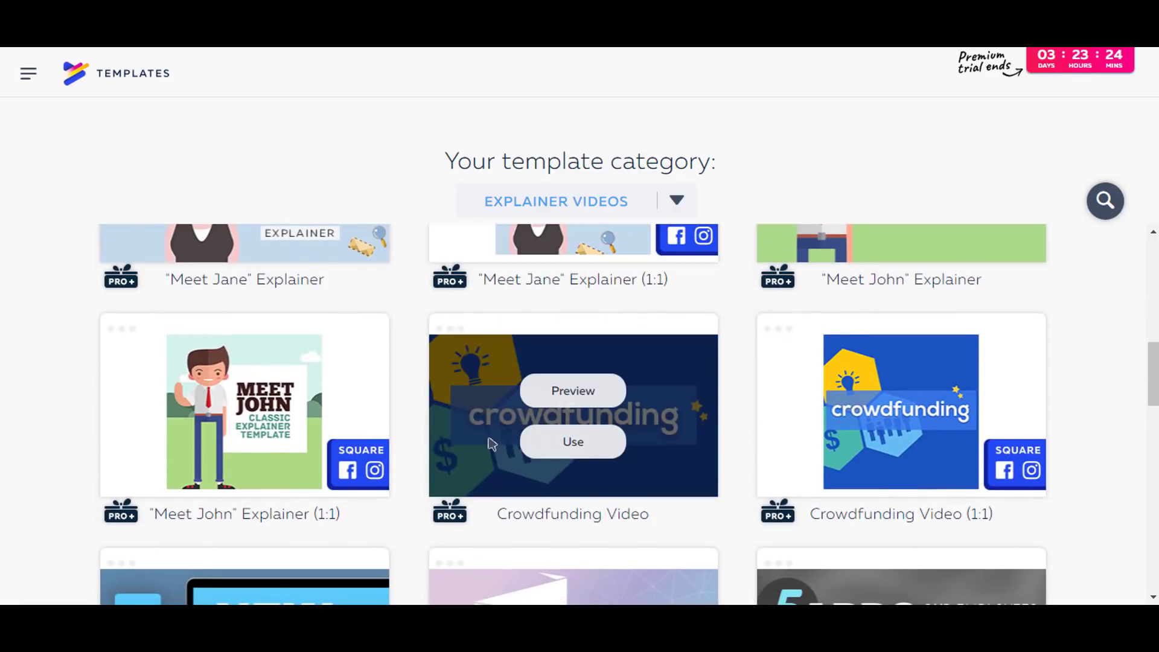
pyautogui.scroll(-5, 458, 434)
pyautogui.moveTo(584, 367)
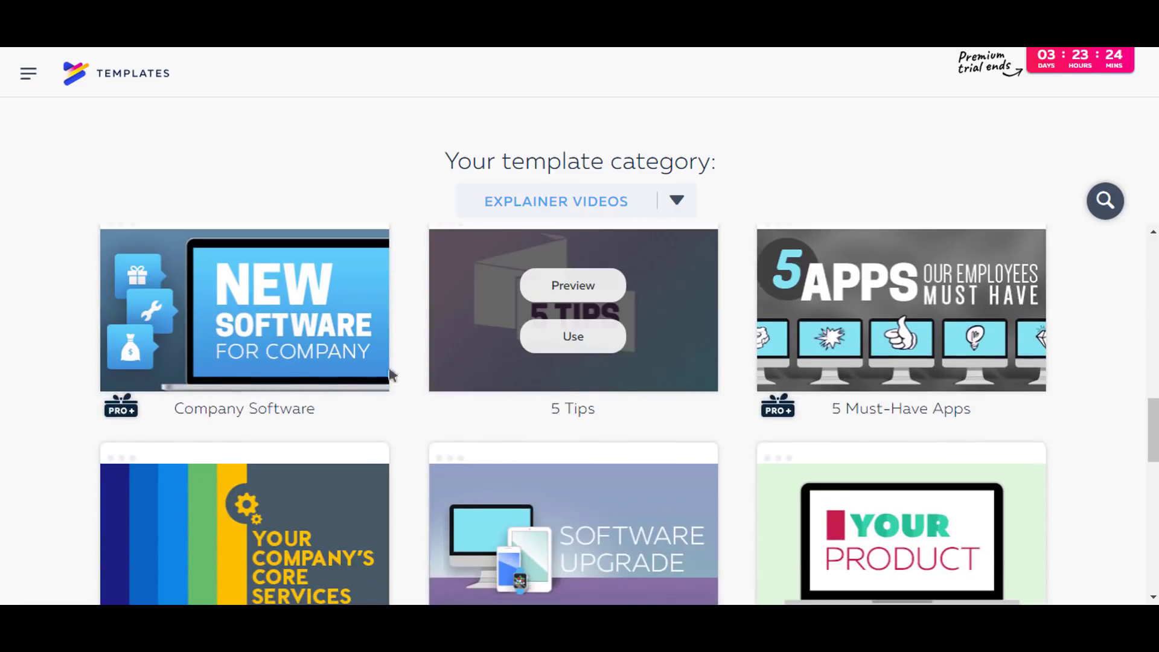
pyautogui.moveTo(516, 501)
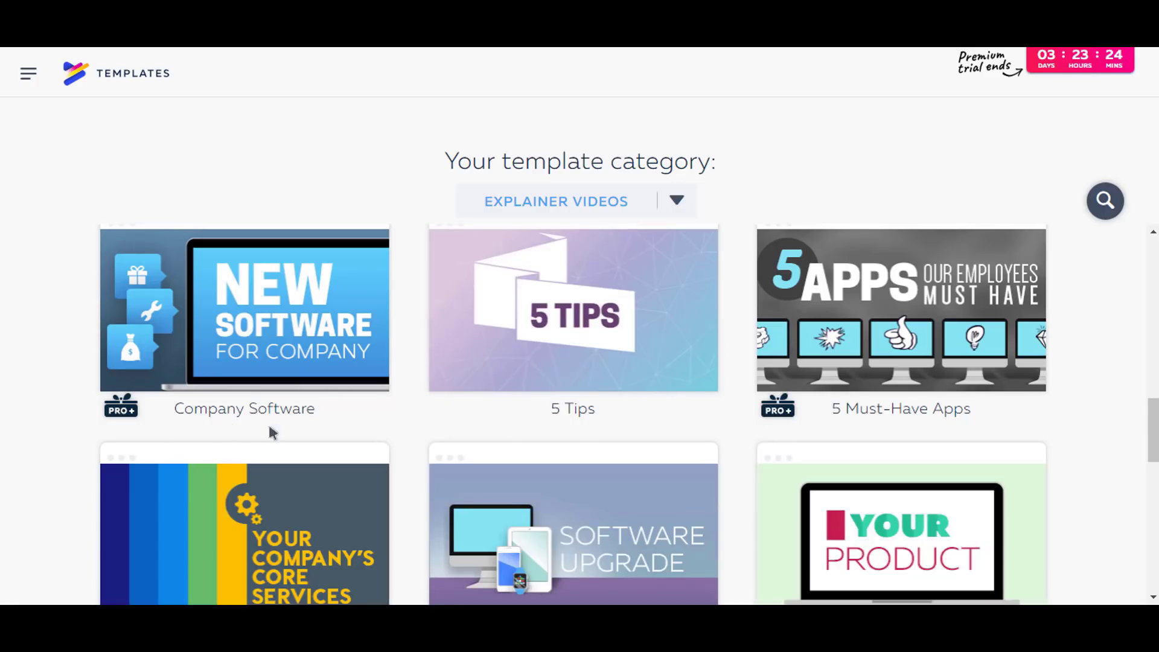
pyautogui.scroll(-3, 176, 362)
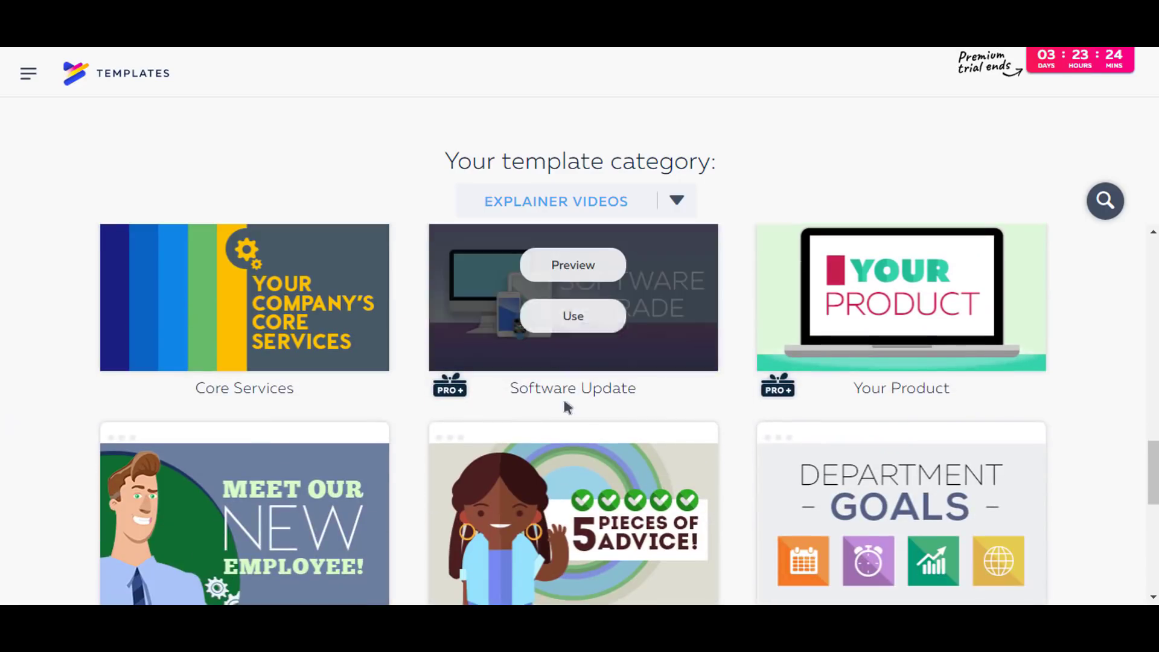
pyautogui.scroll(1, 567, 408)
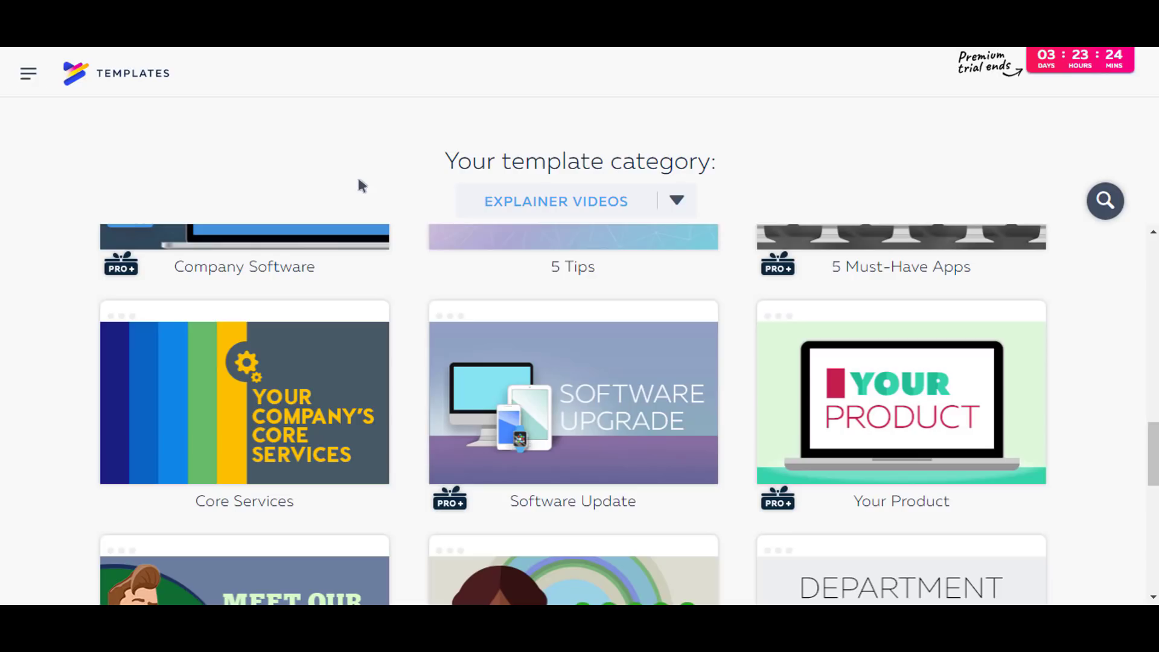
# Preview the Software Update template and skip ahead in its playback
pyautogui.moveTo(535, 342)
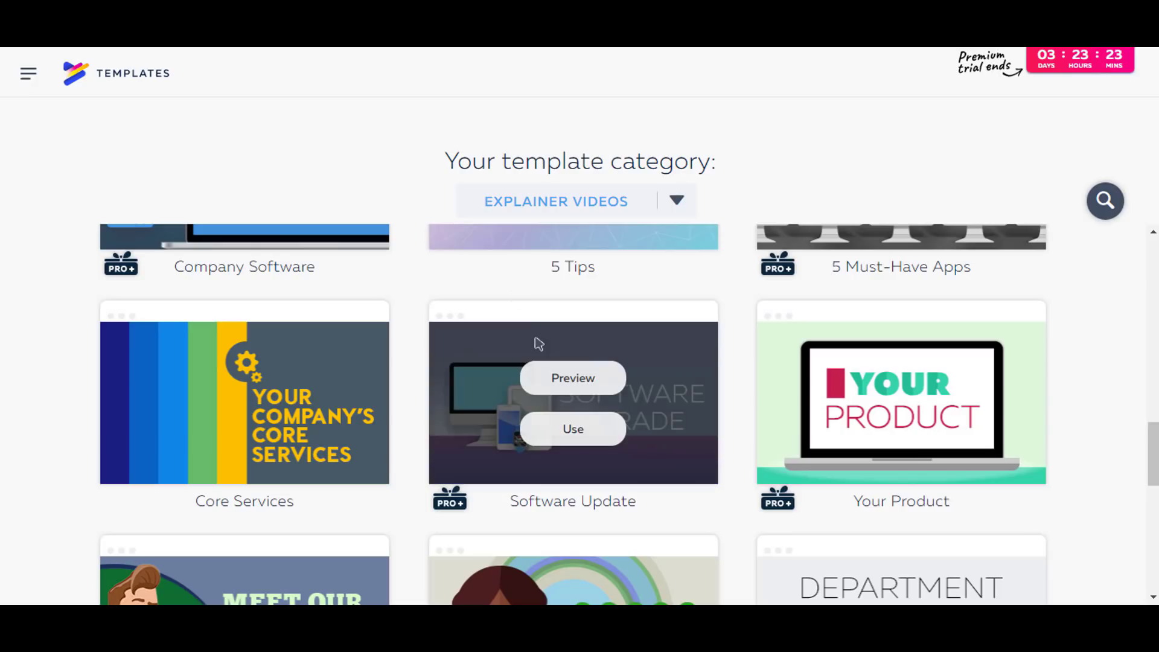
pyautogui.click(569, 381)
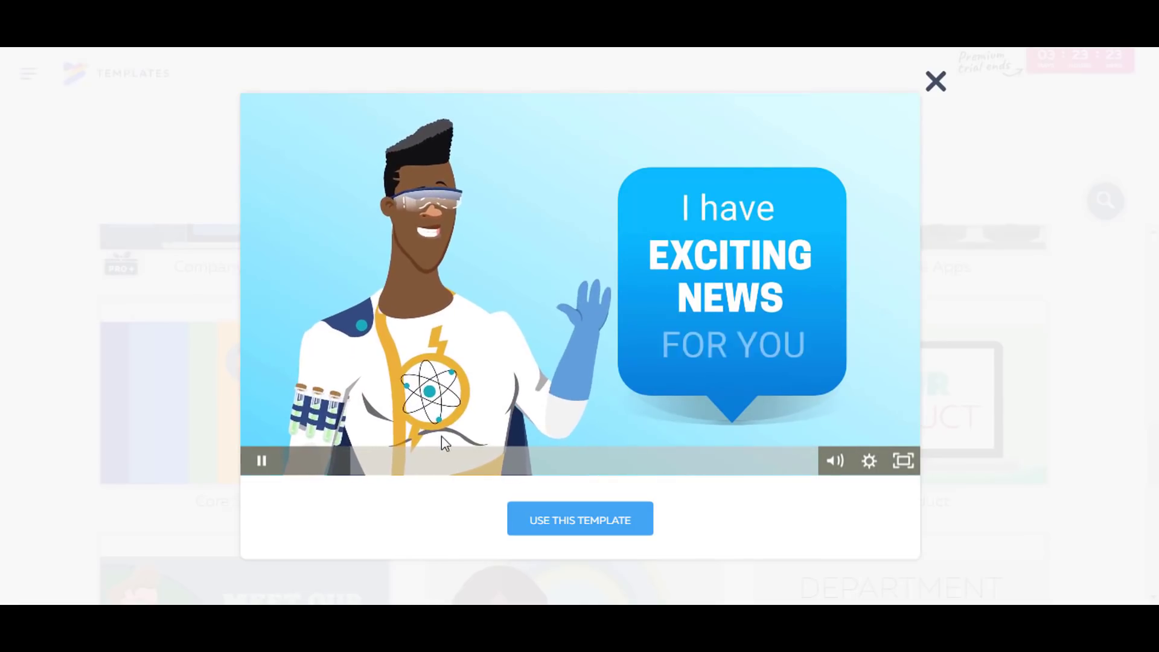
pyautogui.click(440, 469)
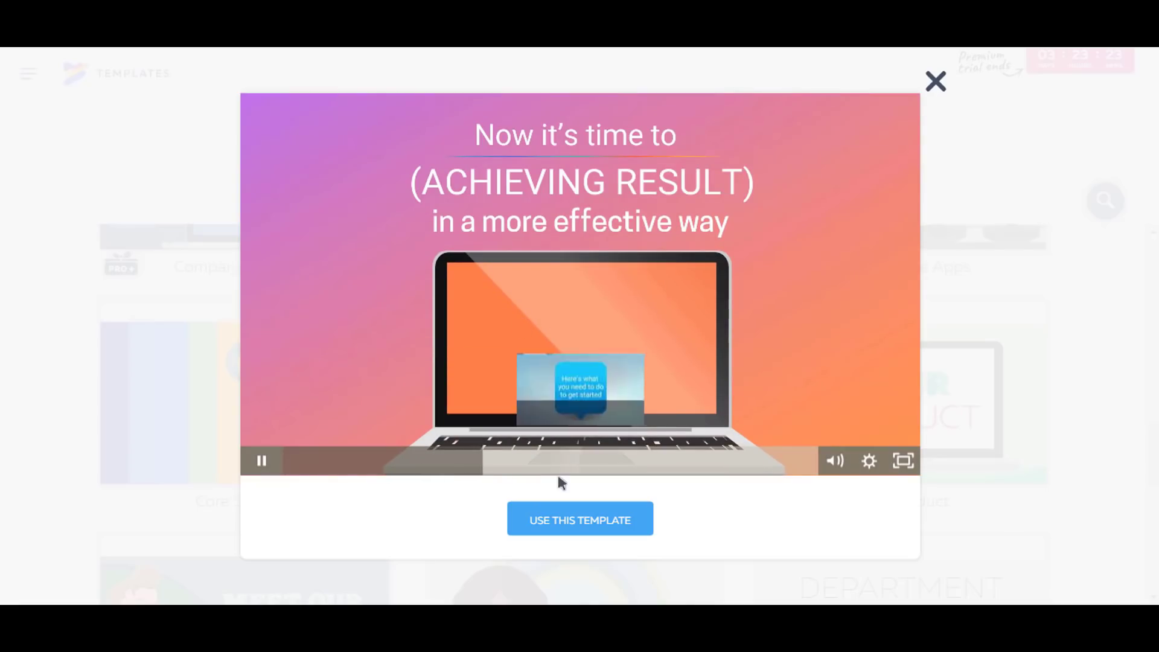
# Start a project from the Software Update template and review its 10 slides
pyautogui.click(566, 525)
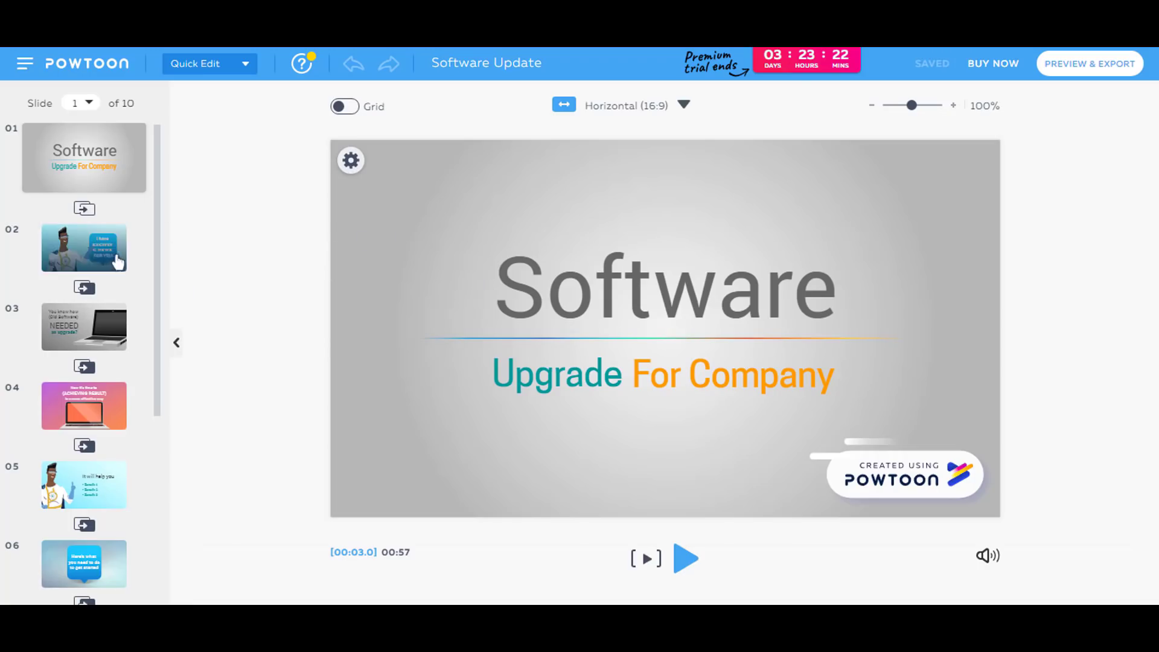
pyautogui.moveTo(160, 266); pyautogui.dragTo(145, 455)
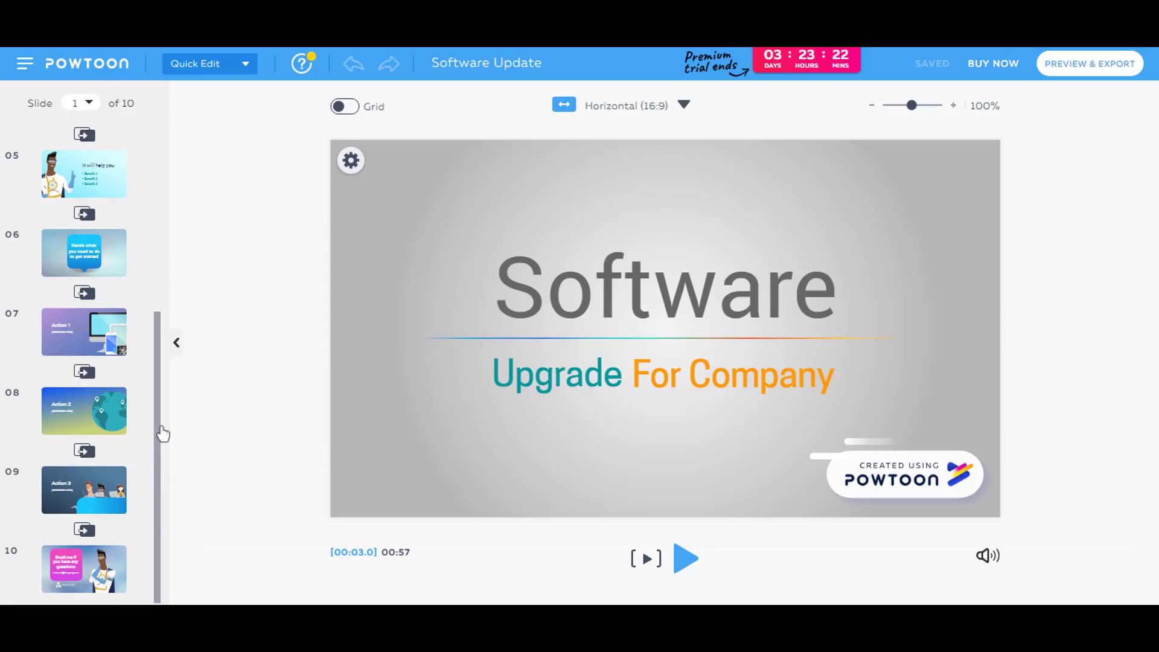
pyautogui.moveTo(160, 386); pyautogui.dragTo(175, 166)
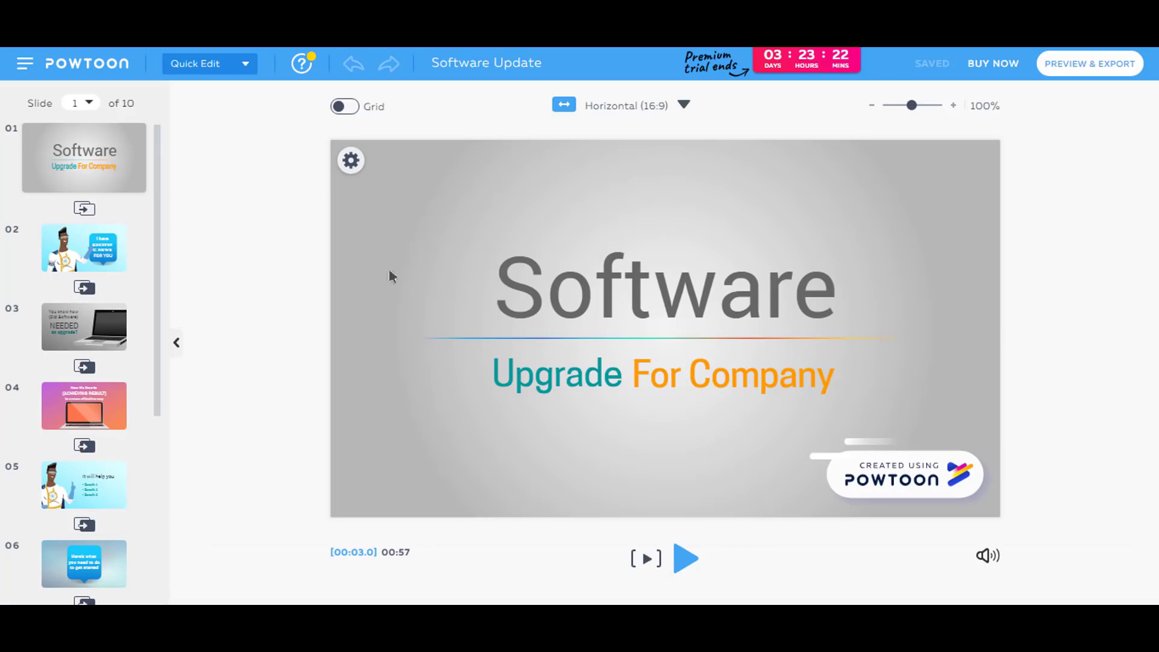
# Change the editing mode from Quick Edit to Full Studio
pyautogui.click(233, 74)
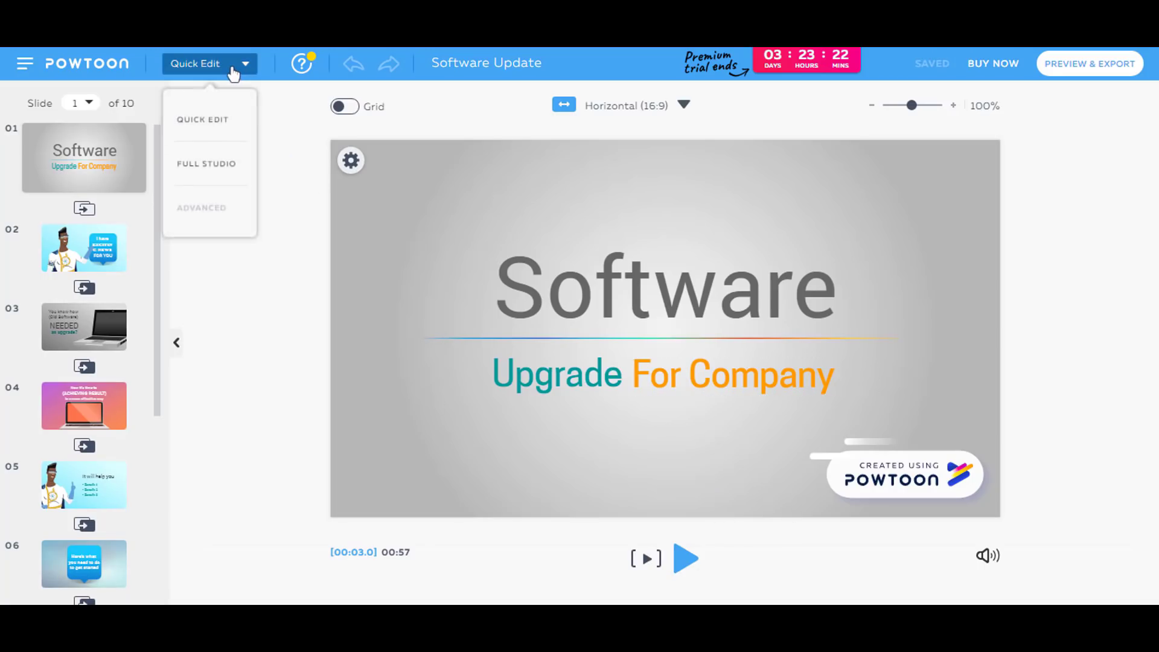
pyautogui.click(207, 164)
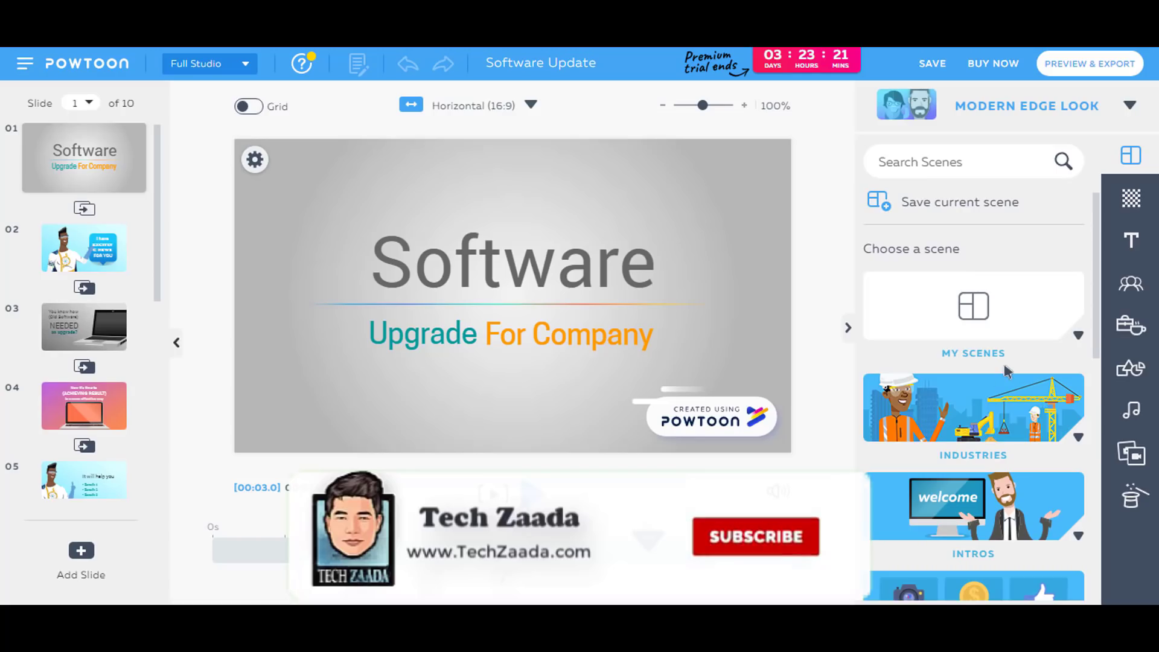
pyautogui.scroll(-10, 1004, 369)
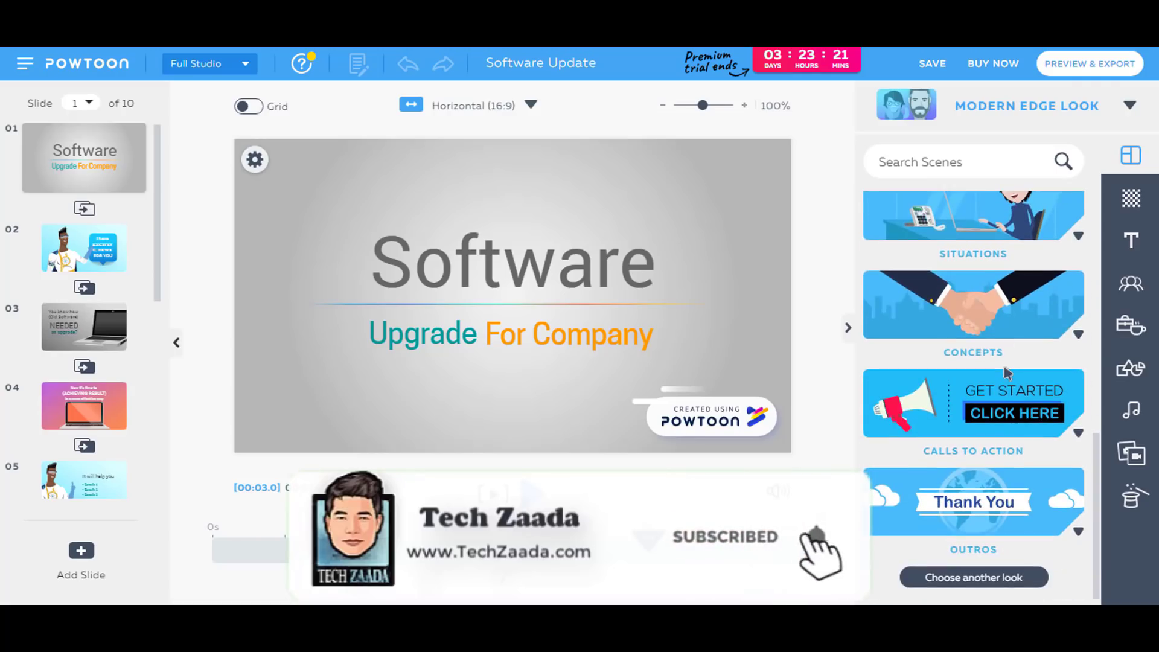
pyautogui.scroll(10, 1005, 369)
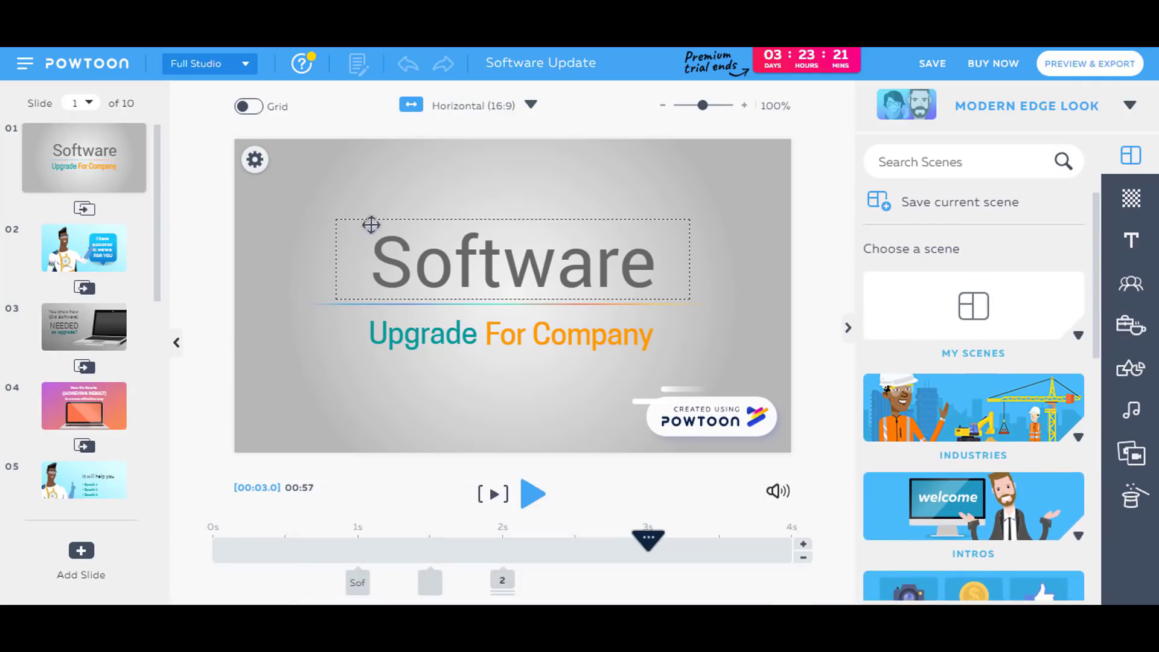
# Swap slide 1's silver gradient background for plain white using the gear's Swap option
pyautogui.click(254, 160)
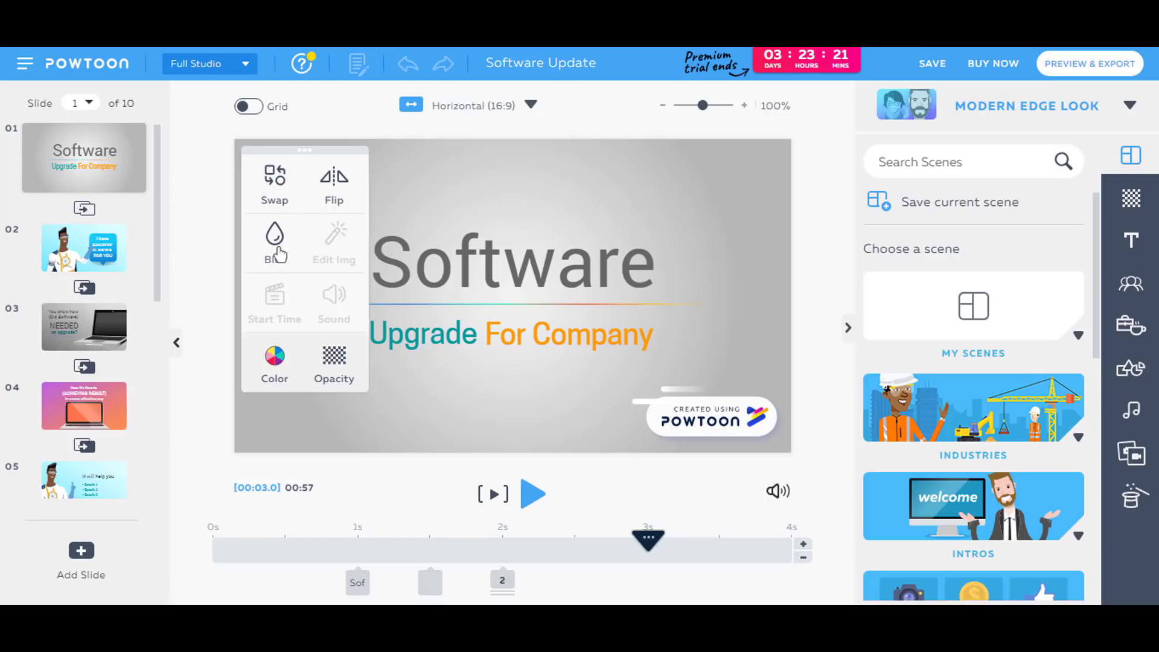
pyautogui.click(281, 177)
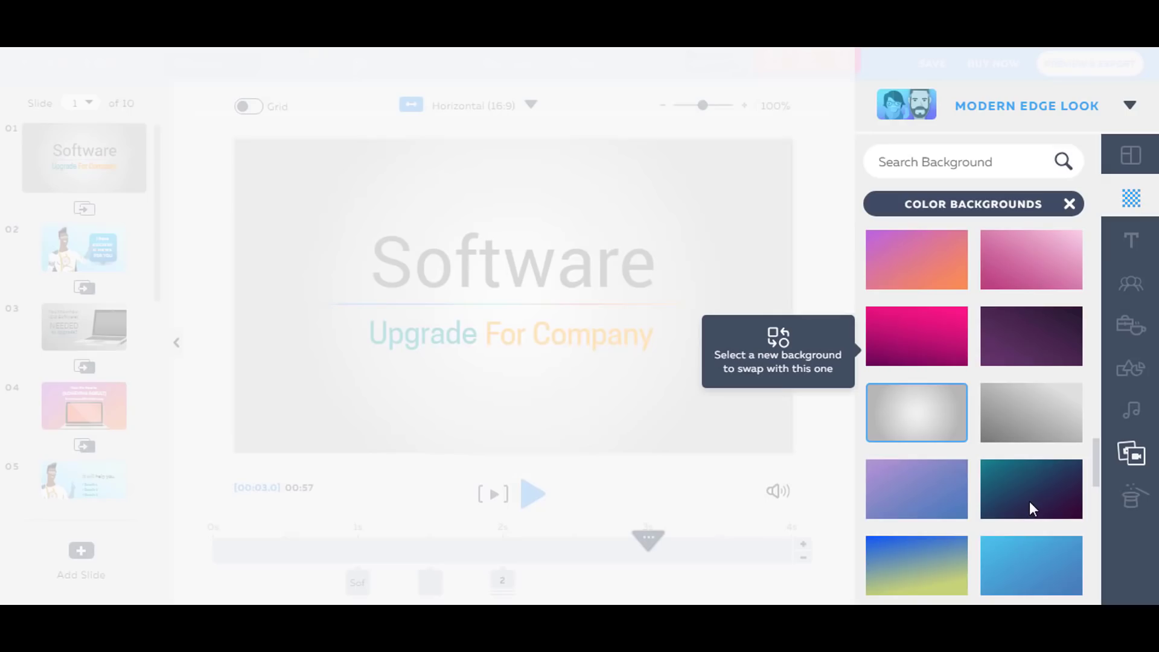
pyautogui.press('Escape')
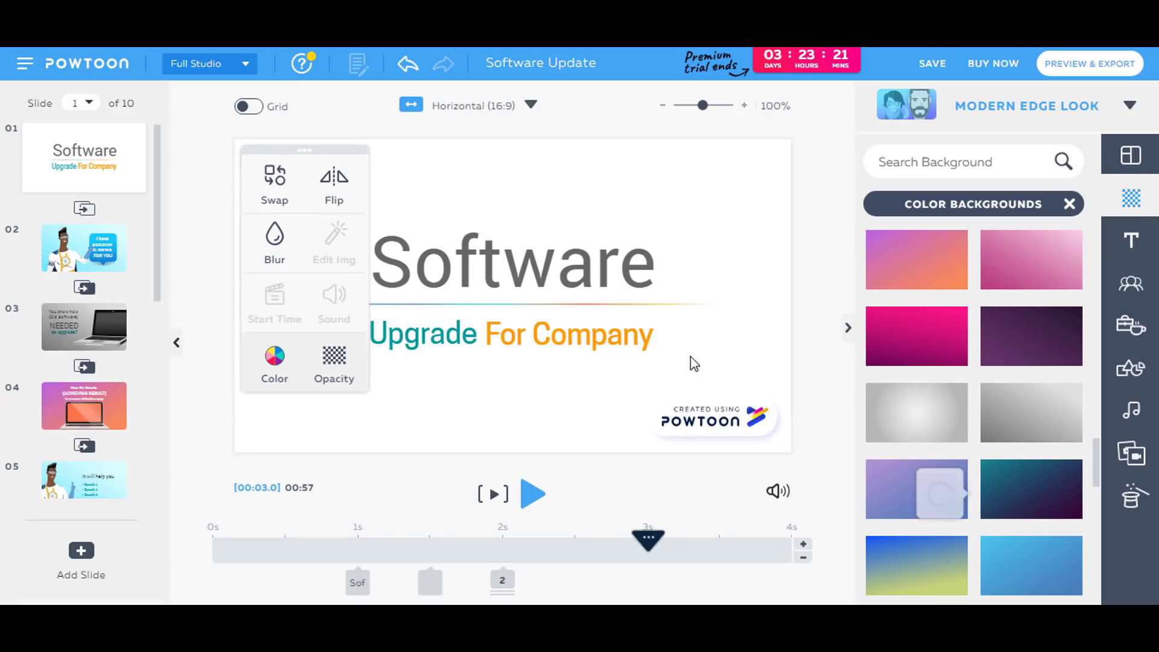
# Apply the dark teal-to-purple gradient background and retype the title as 'Hardware'
pyautogui.click(1022, 475)
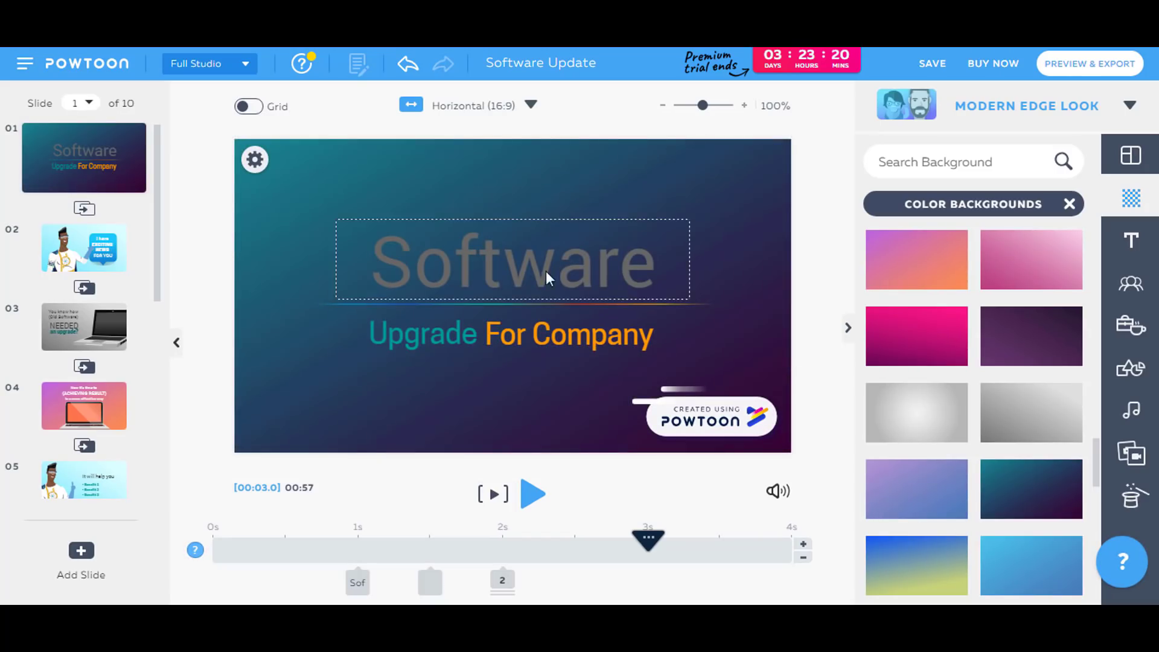
pyautogui.click(587, 270)
pyautogui.click(586, 270)
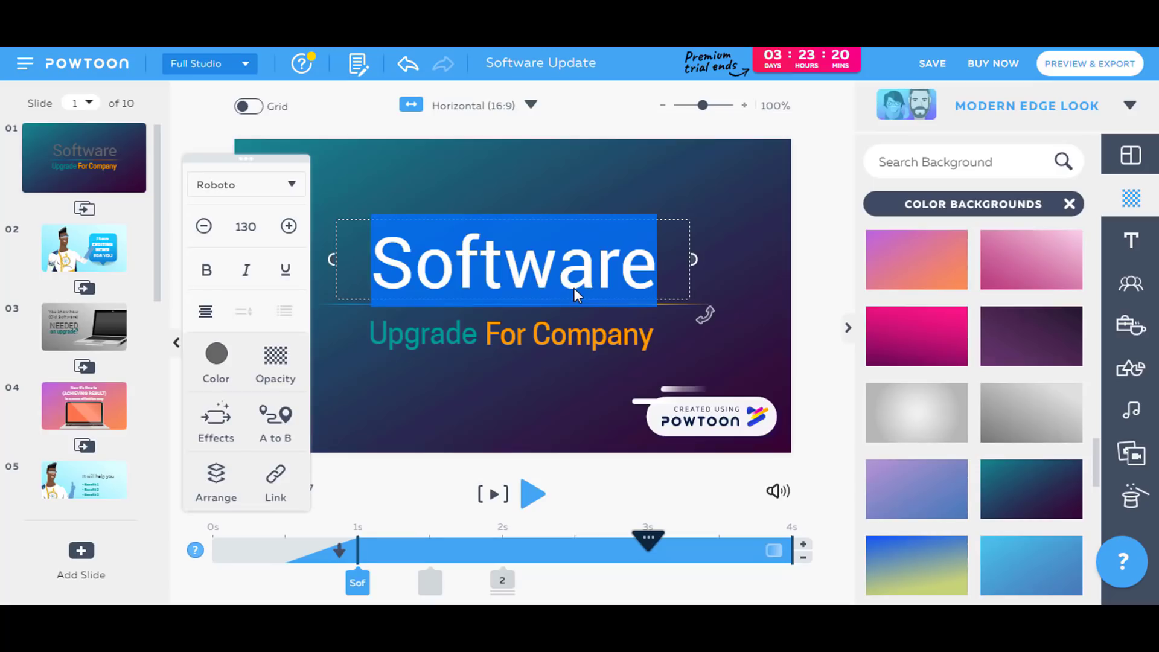
pyautogui.write('Hardware')
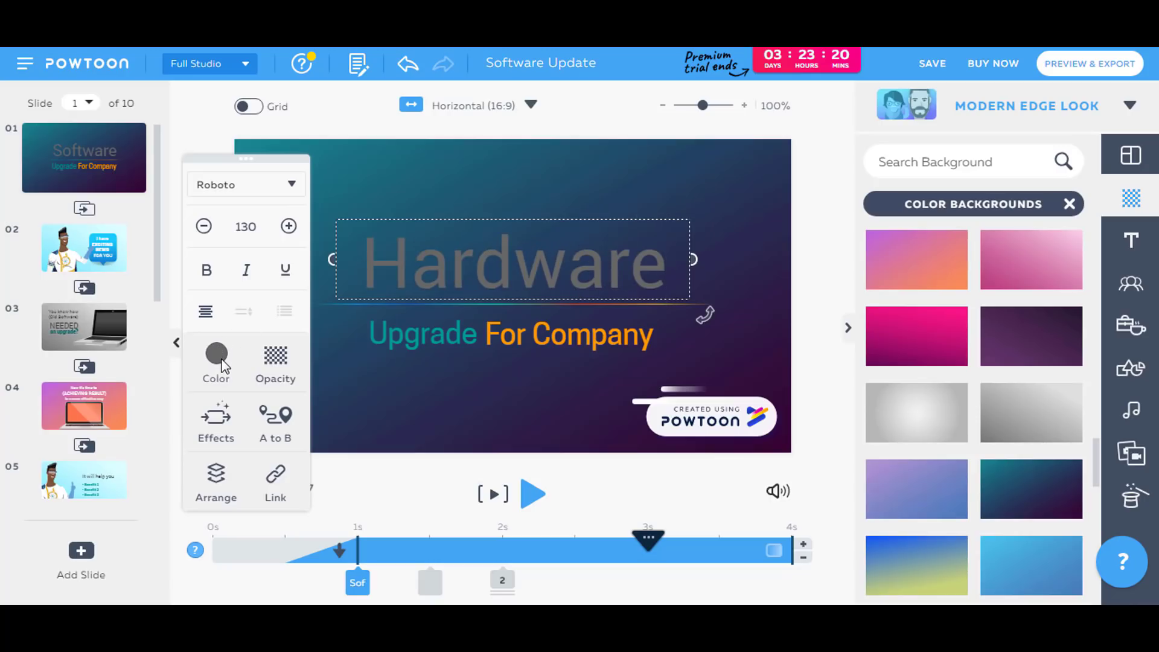
# Make the Hardware title text black
pyautogui.click(216, 356)
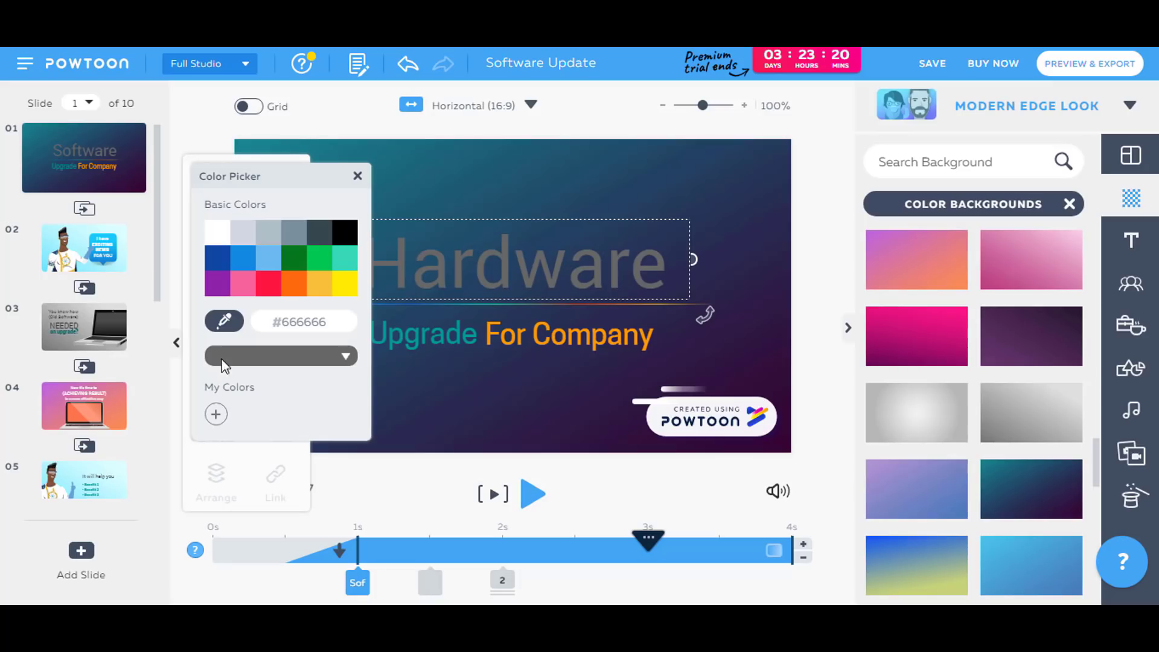
pyautogui.click(313, 263)
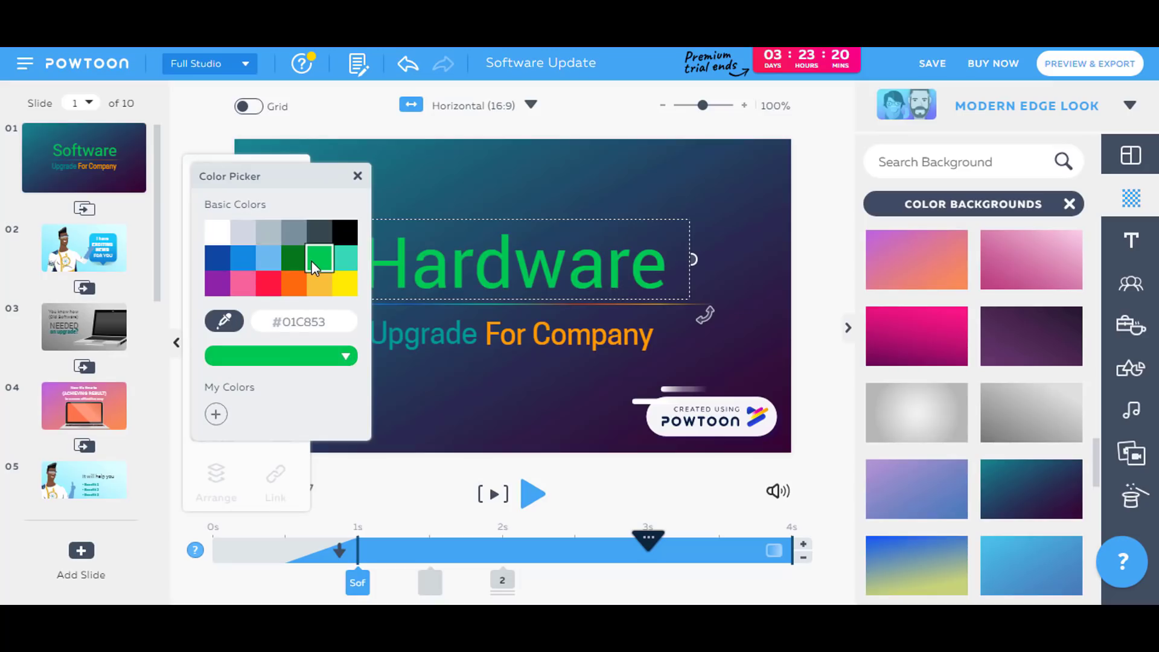
pyautogui.click(345, 285)
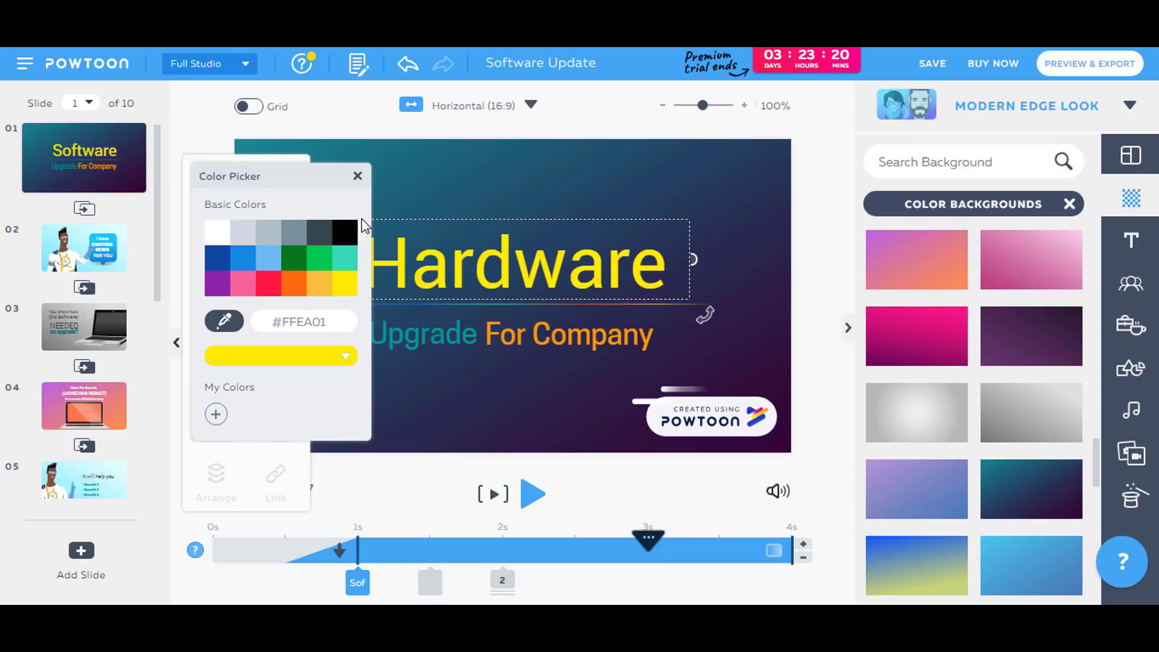
pyautogui.click(345, 231)
# Keep the Hardware title black at 100% opacity after testing a 21% fade
pyautogui.click(456, 266)
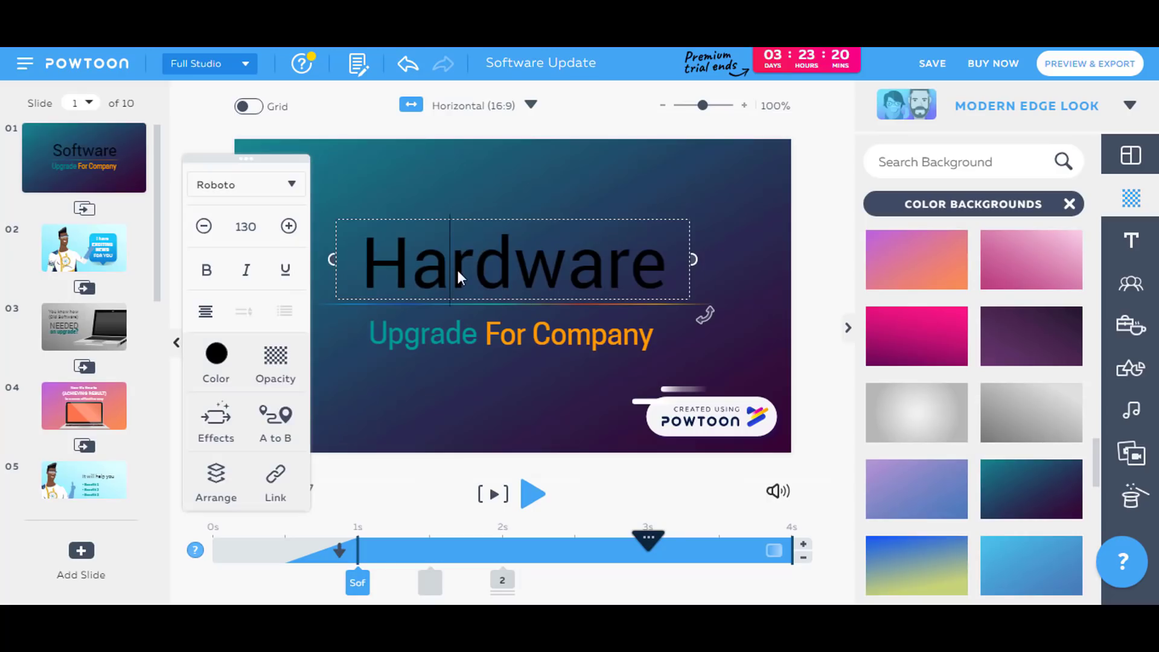
pyautogui.click(275, 362)
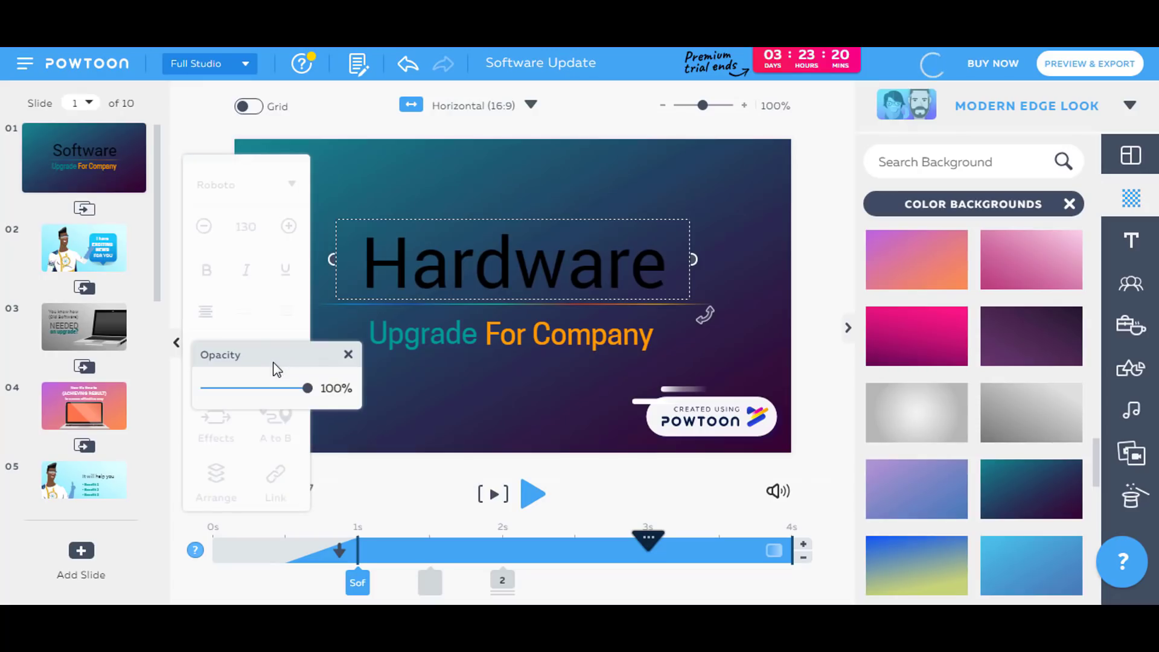
pyautogui.moveTo(304, 390); pyautogui.dragTo(266, 391)
pyautogui.click(323, 389)
pyautogui.click(349, 354)
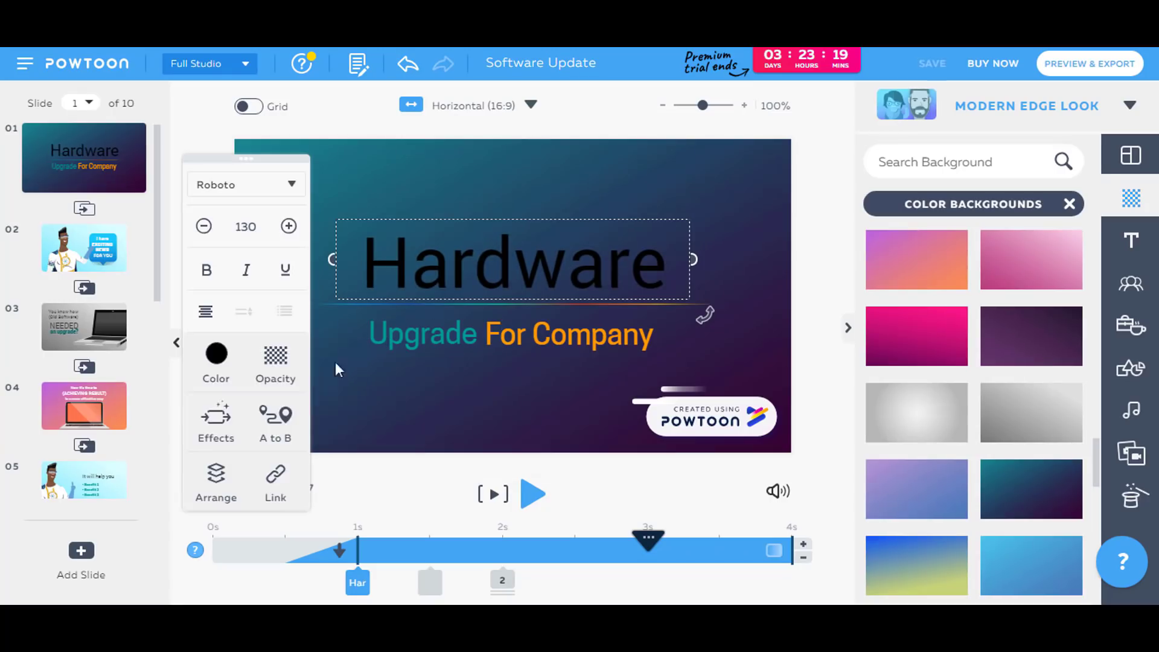
# Give the Hardware title the Write entrance effect and finish editing it
pyautogui.click(216, 422)
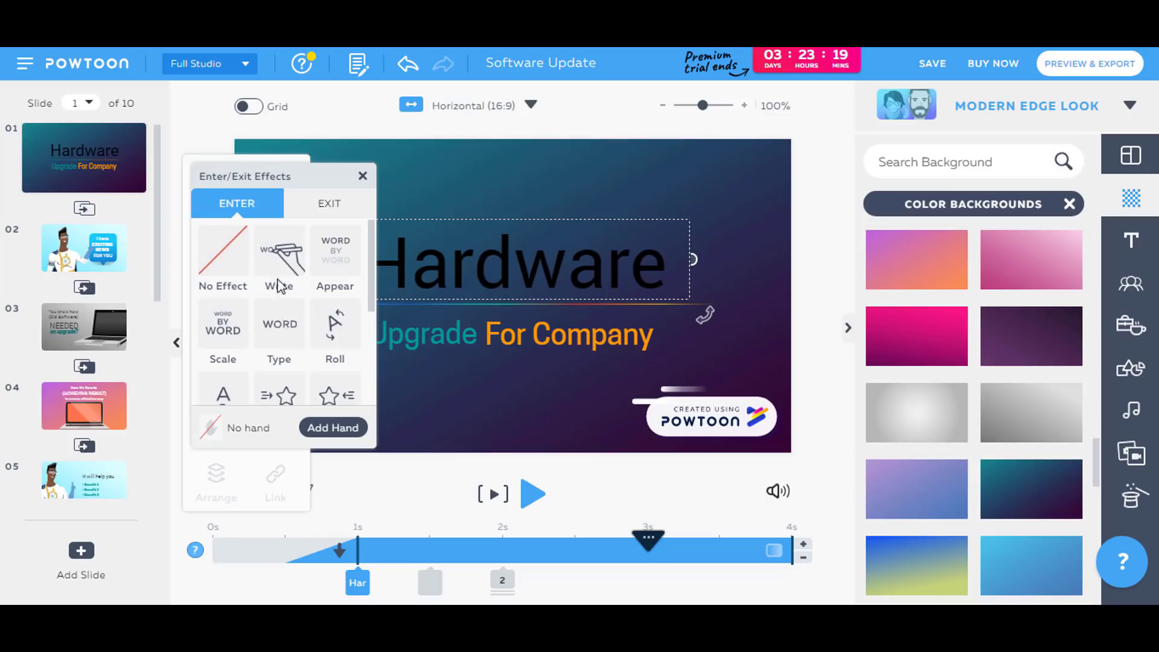
pyautogui.click(274, 251)
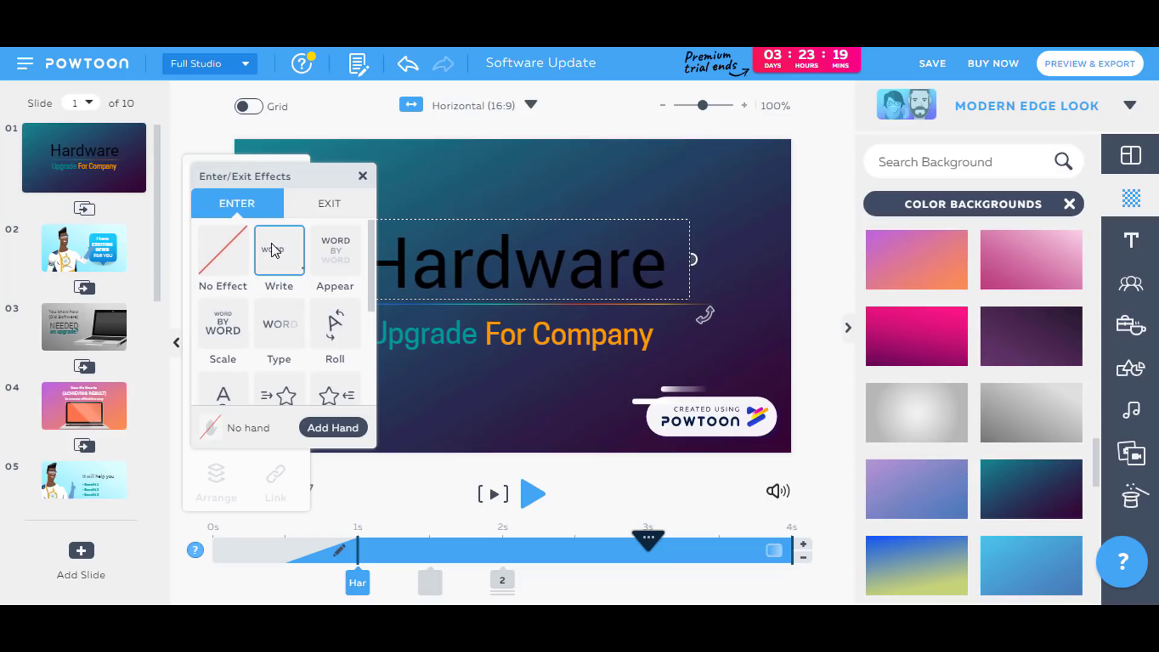
pyautogui.click(363, 177)
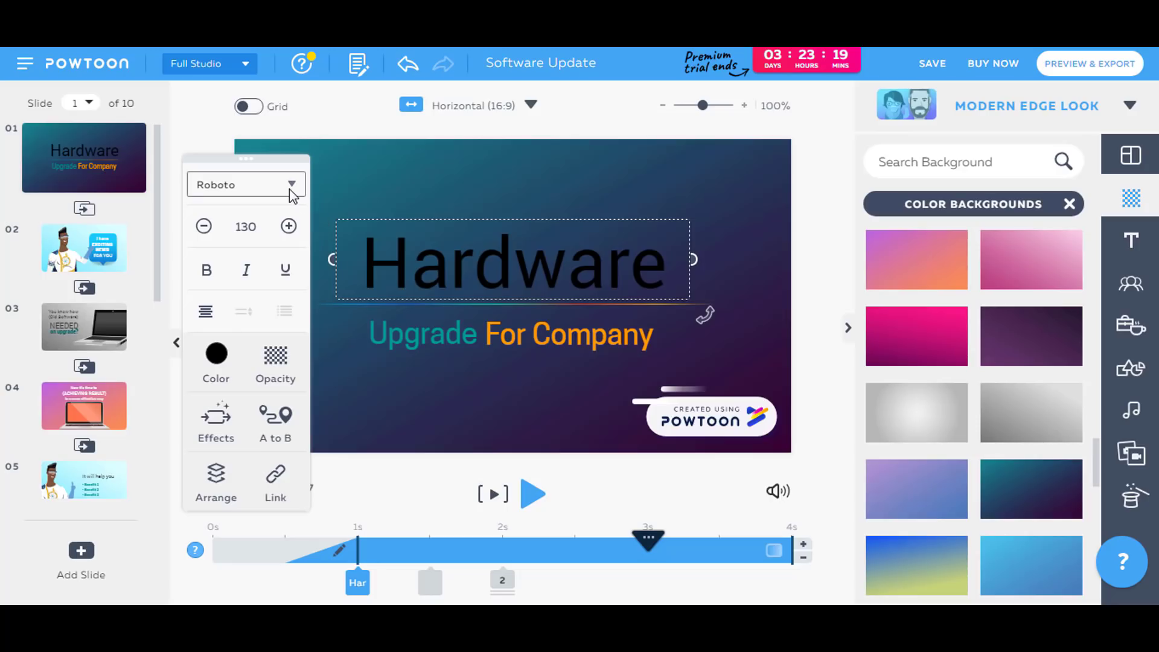
pyautogui.click(393, 179)
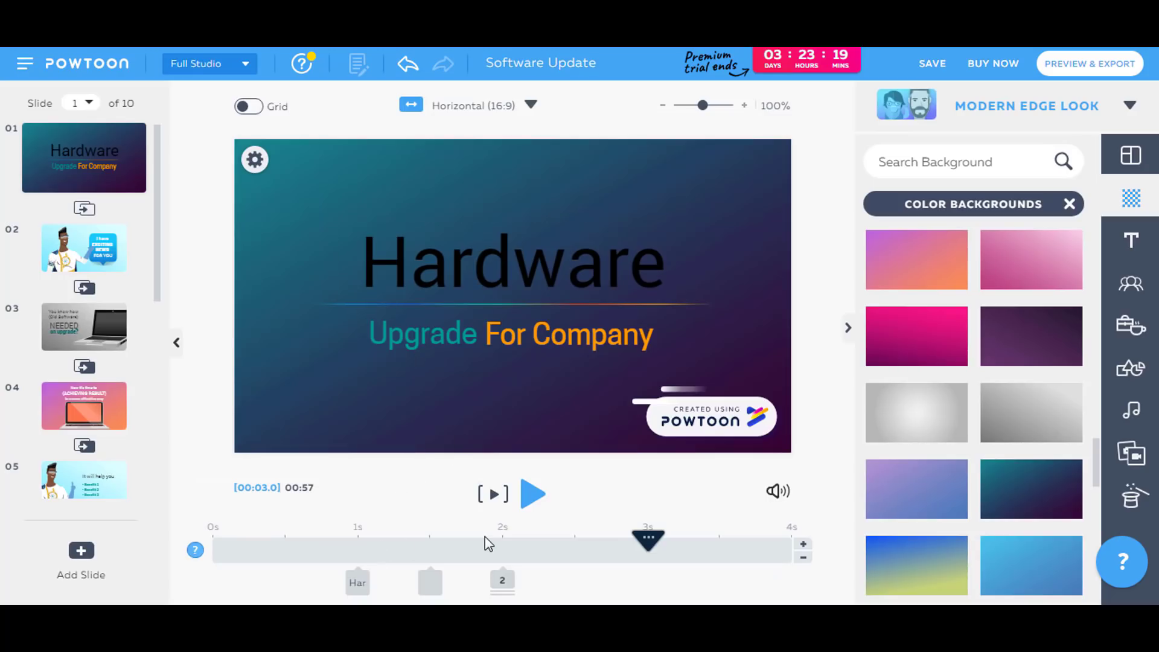
# Delay the Hardware title's entrance to about 2.5s and replay slide 1 to check it
pyautogui.click(498, 494)
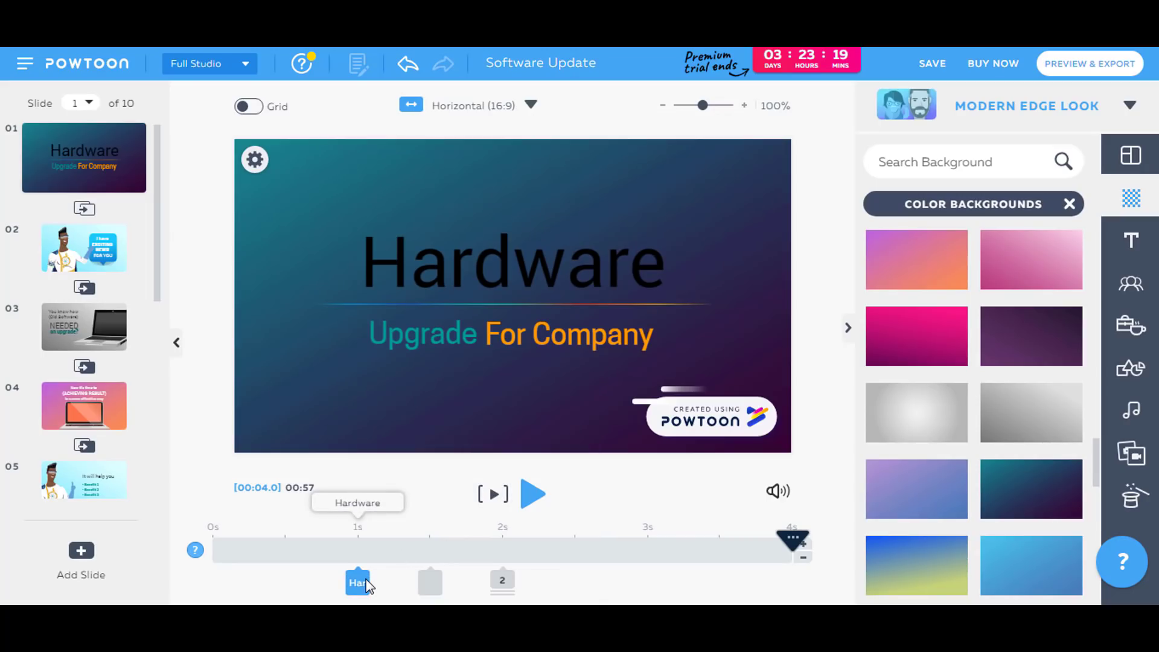
pyautogui.moveTo(367, 586); pyautogui.dragTo(567, 584)
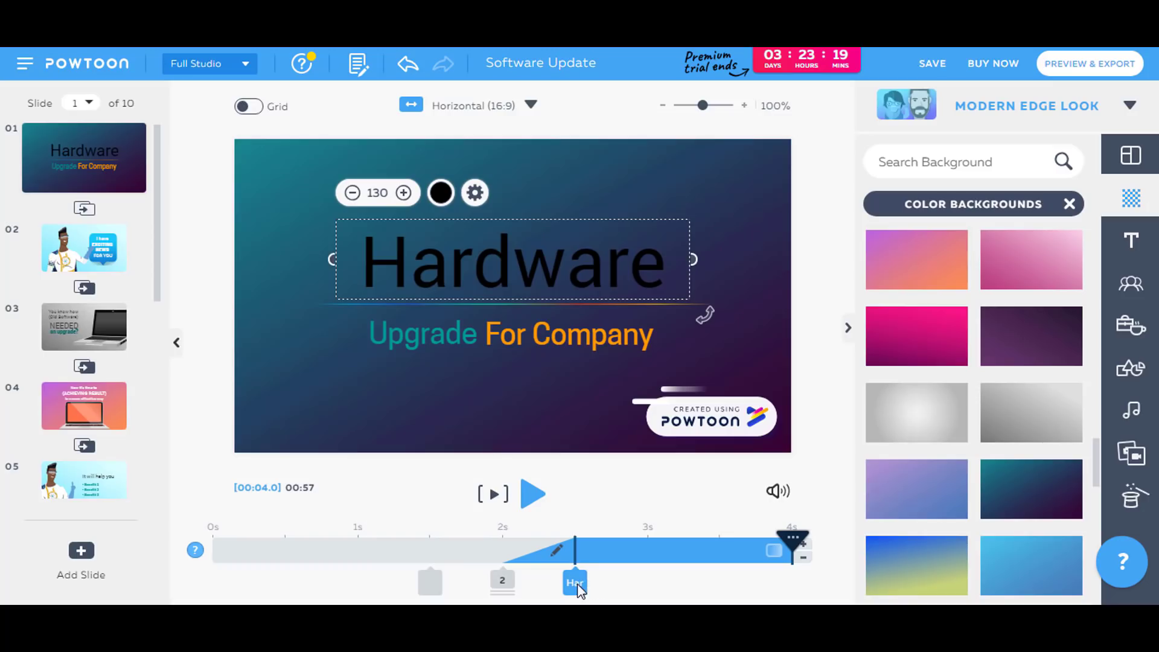
pyautogui.click(459, 510)
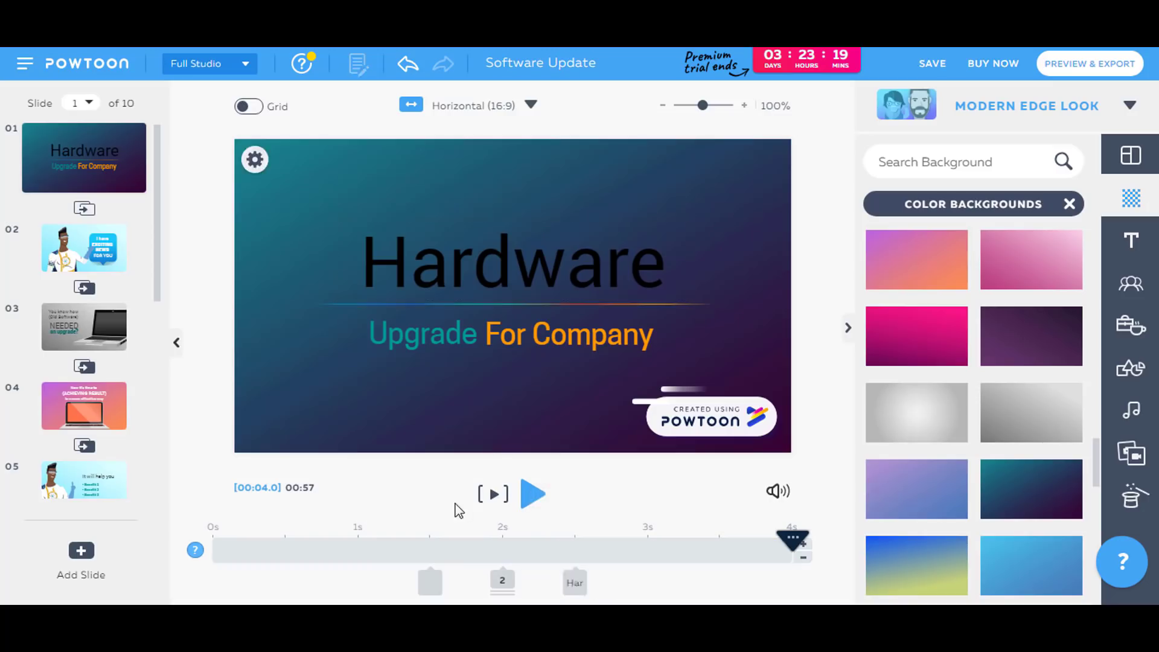
pyautogui.click(495, 496)
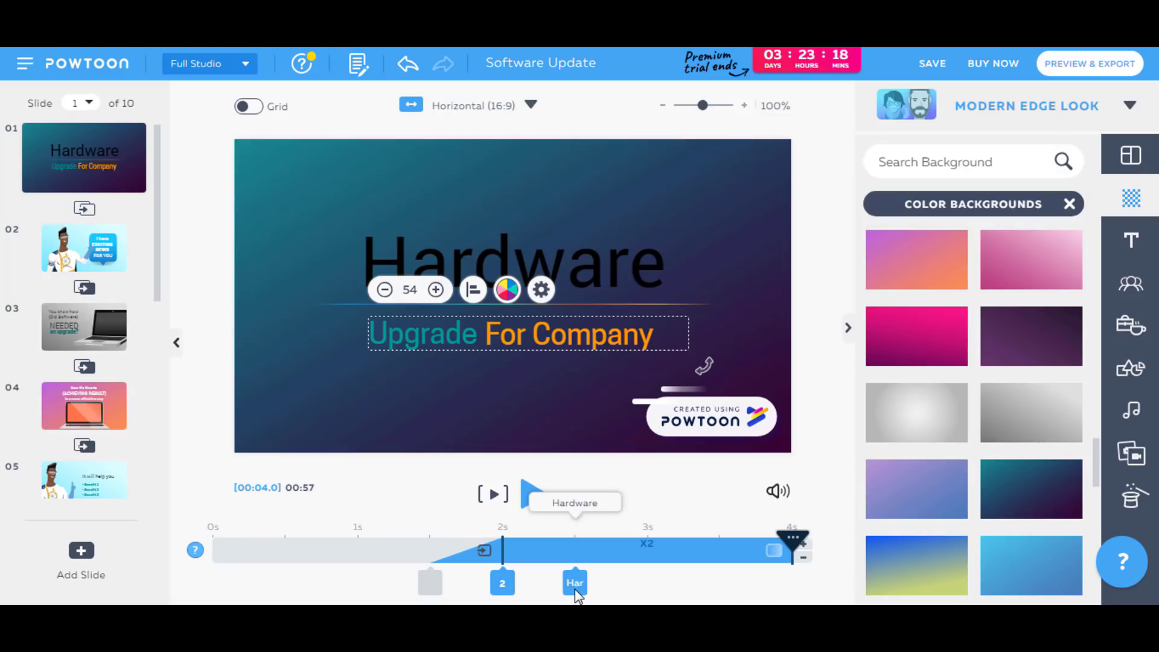
pyautogui.click(493, 493)
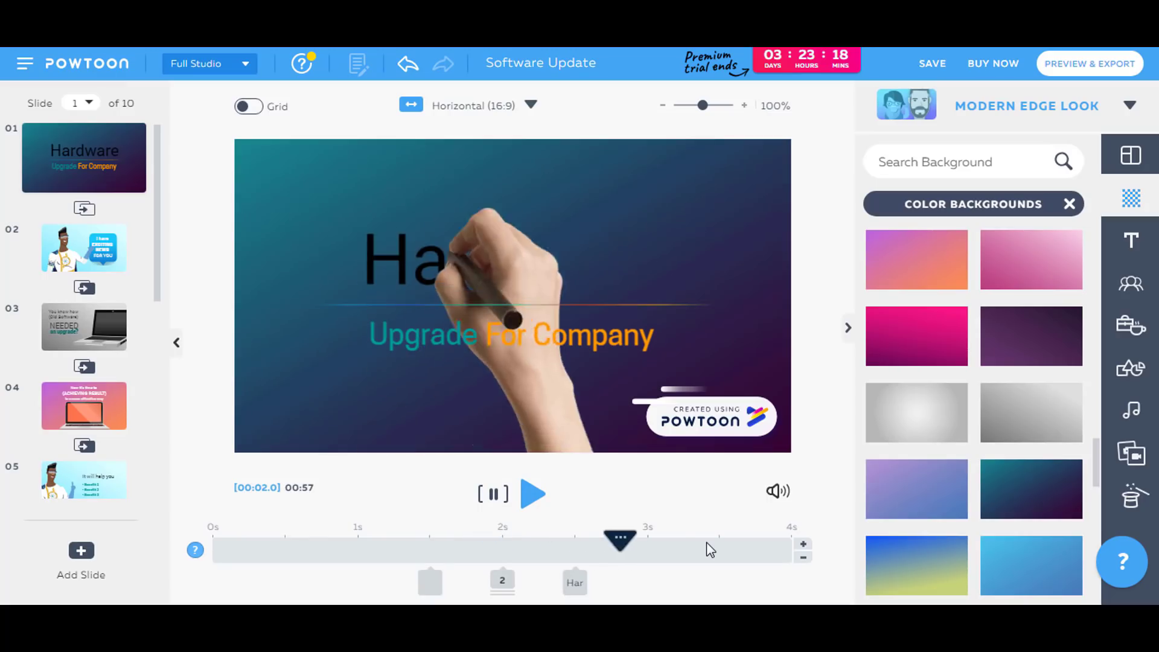
# Open slide 2 and set the slide 1 to slide 2 transition to the Basic Fade
pyautogui.click(67, 240)
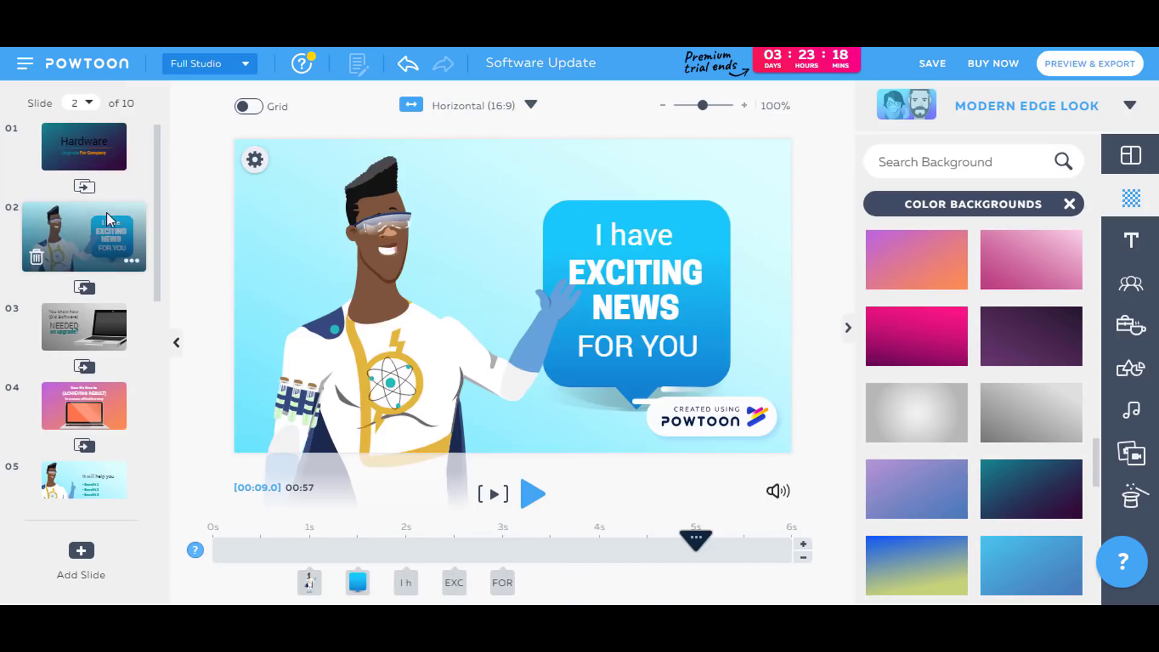
pyautogui.click(88, 188)
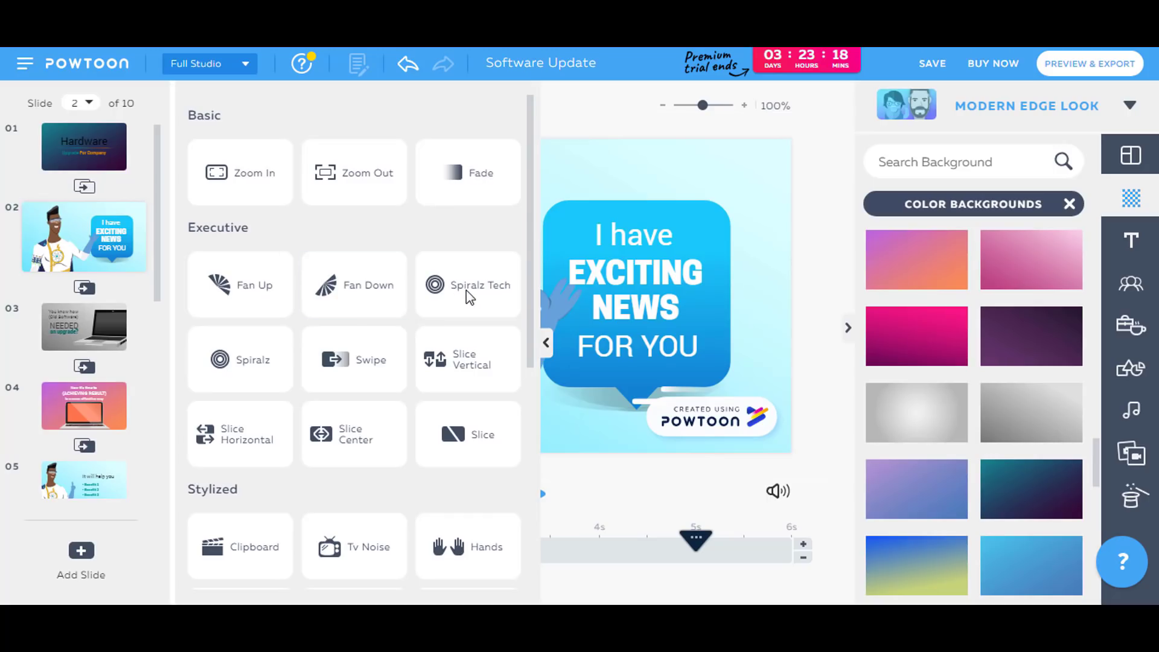
pyautogui.scroll(-1, 430, 347)
pyautogui.scroll(-6, 429, 346)
pyautogui.scroll(6, 429, 346)
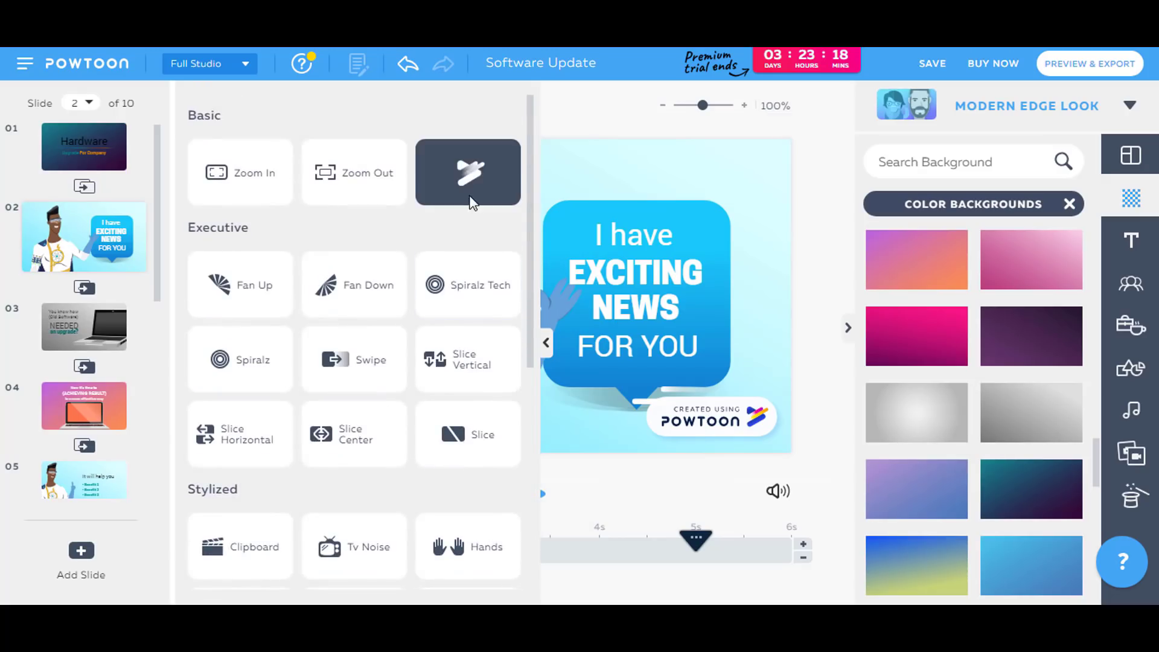
pyautogui.click(495, 172)
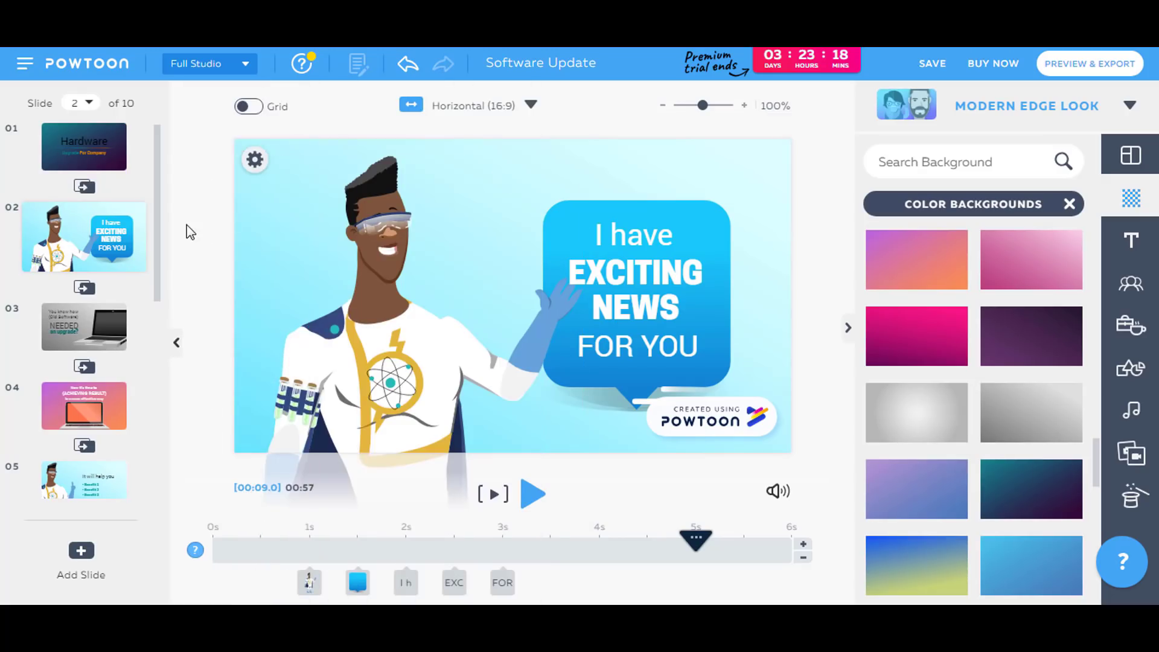
pyautogui.moveTo(97, 244)
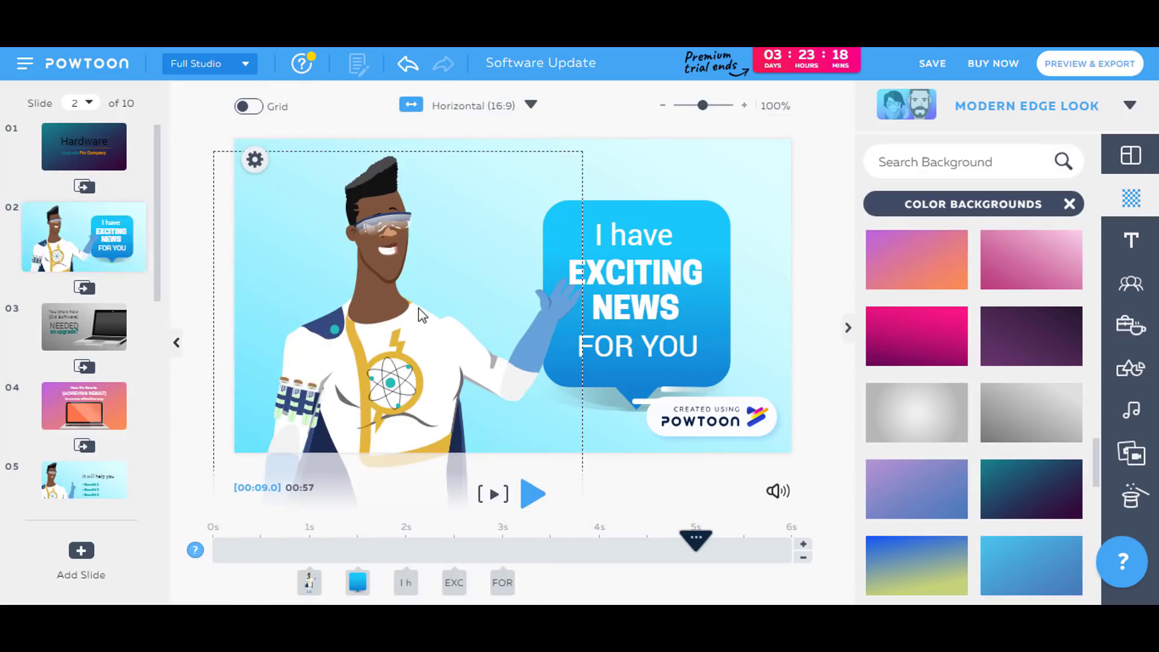
# Select slide 2's superhero character and browse the replacement characters
pyautogui.click(379, 338)
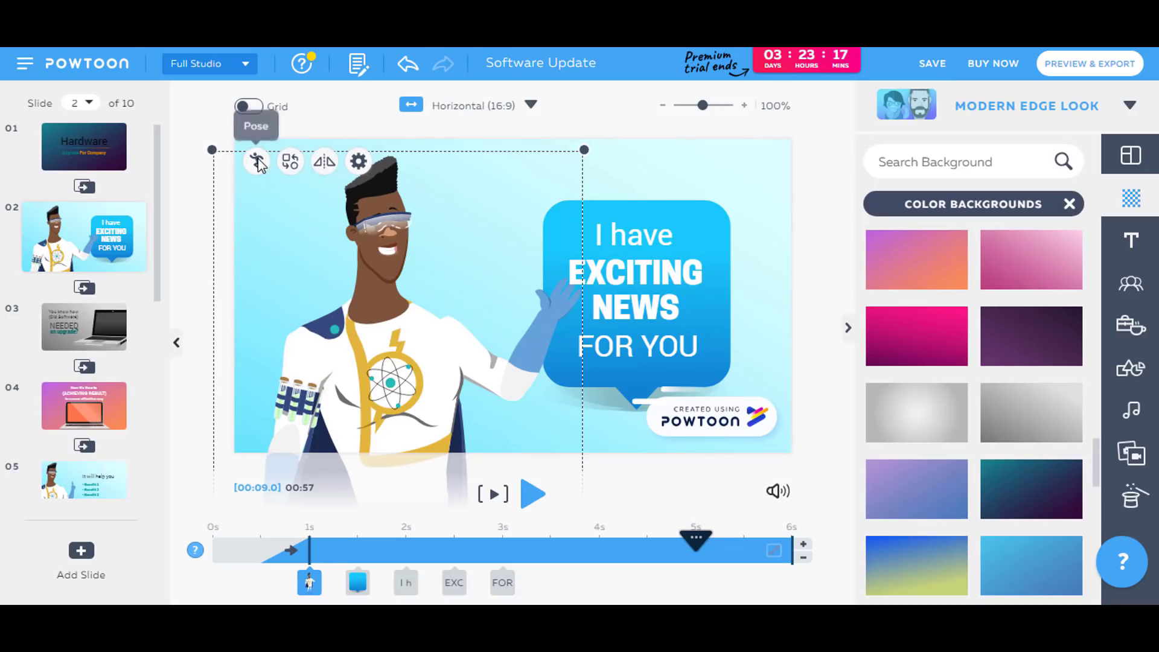
pyautogui.click(291, 162)
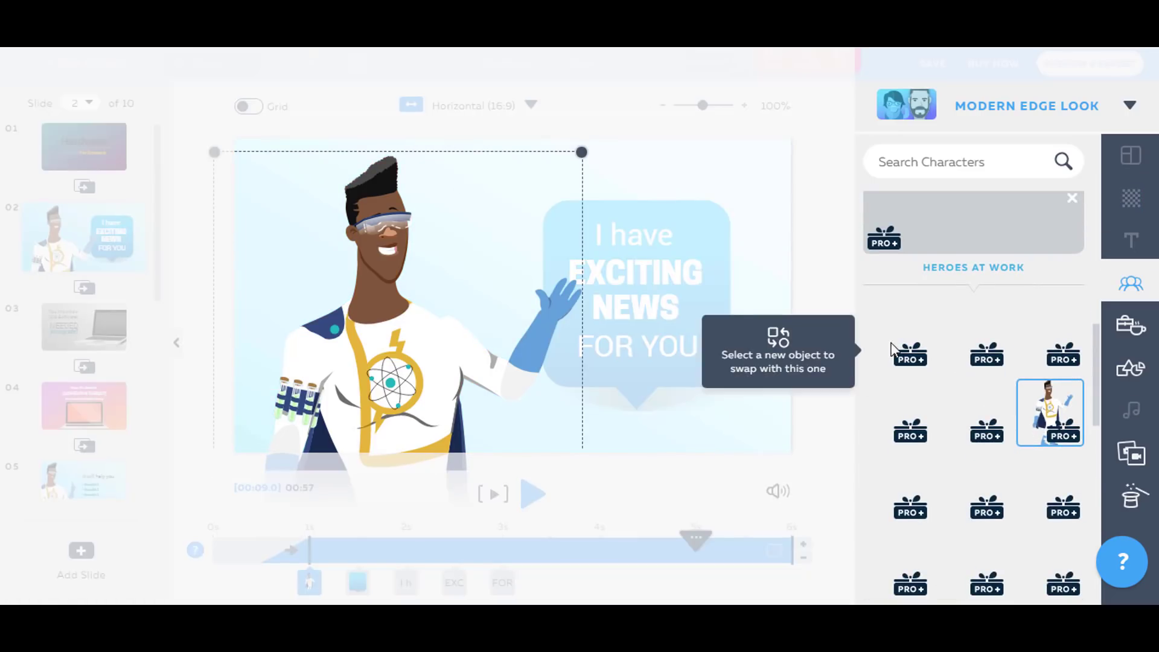
pyautogui.scroll(-5, 986, 374)
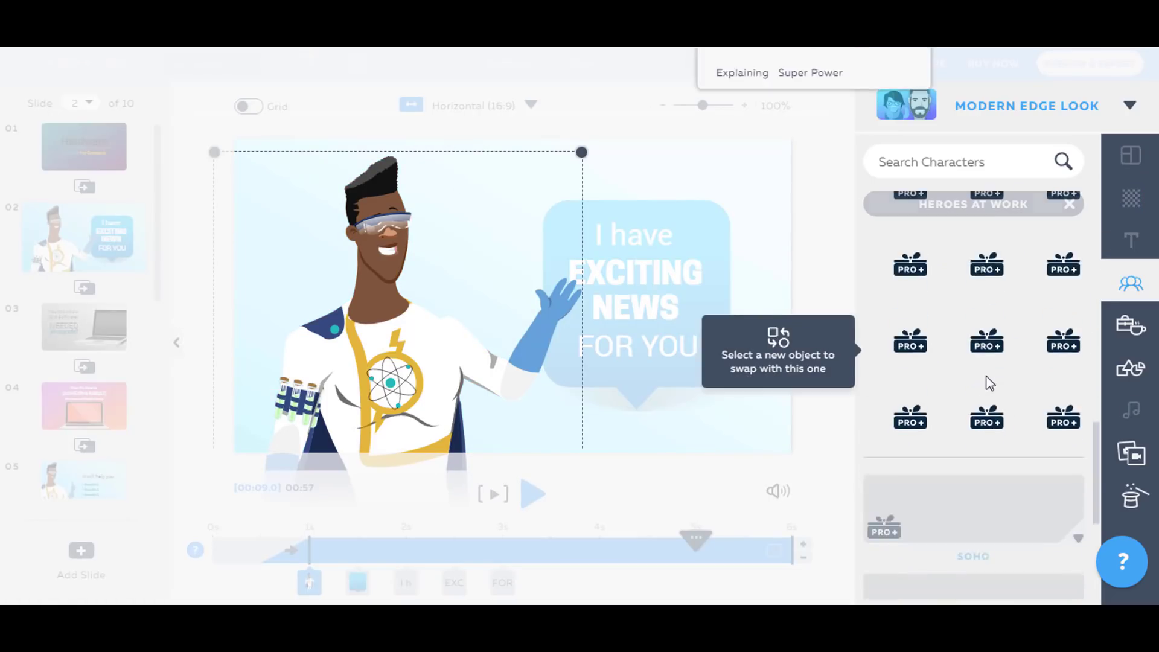
pyautogui.scroll(4, 988, 380)
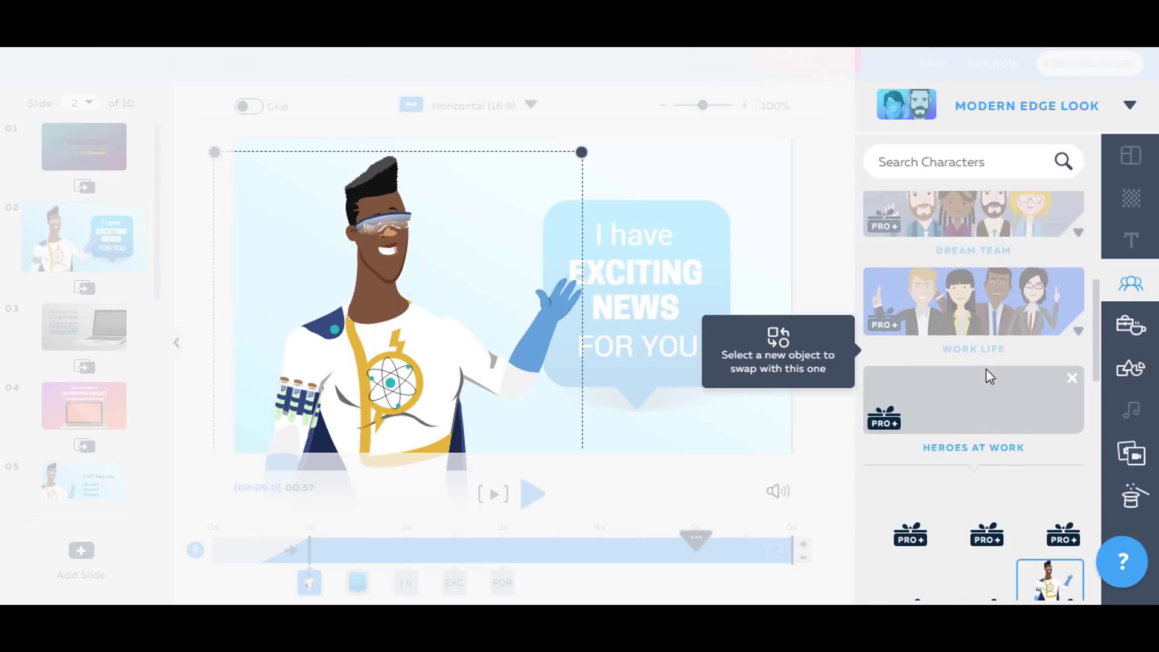
pyautogui.scroll(-2, 939, 439)
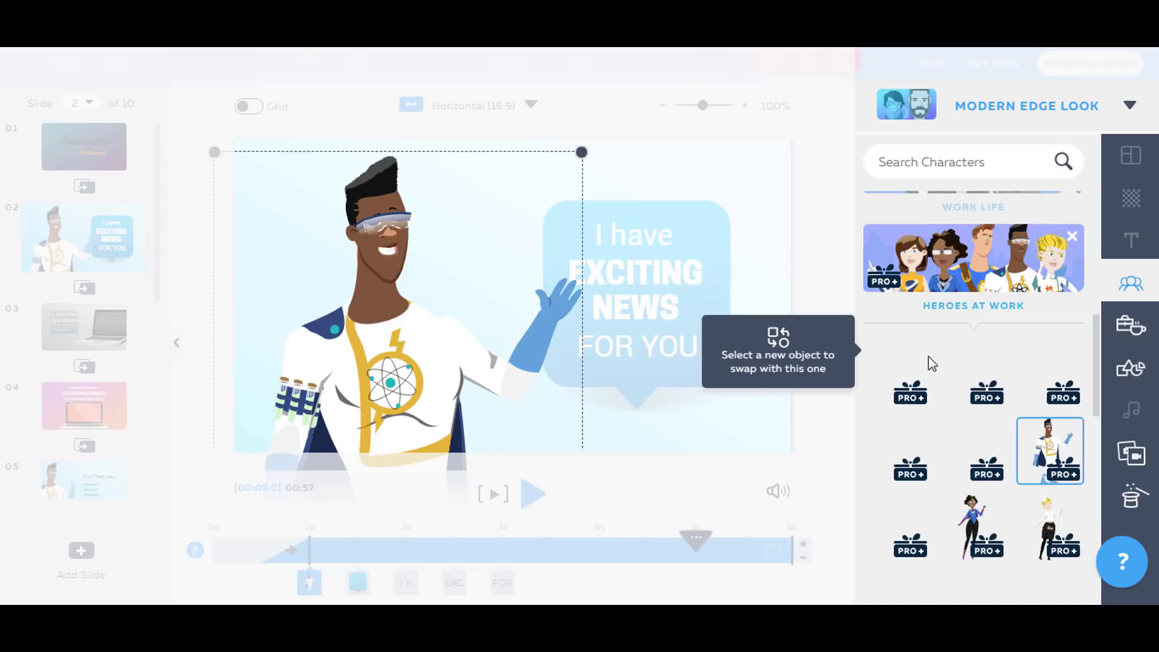
pyautogui.scroll(-4, 960, 362)
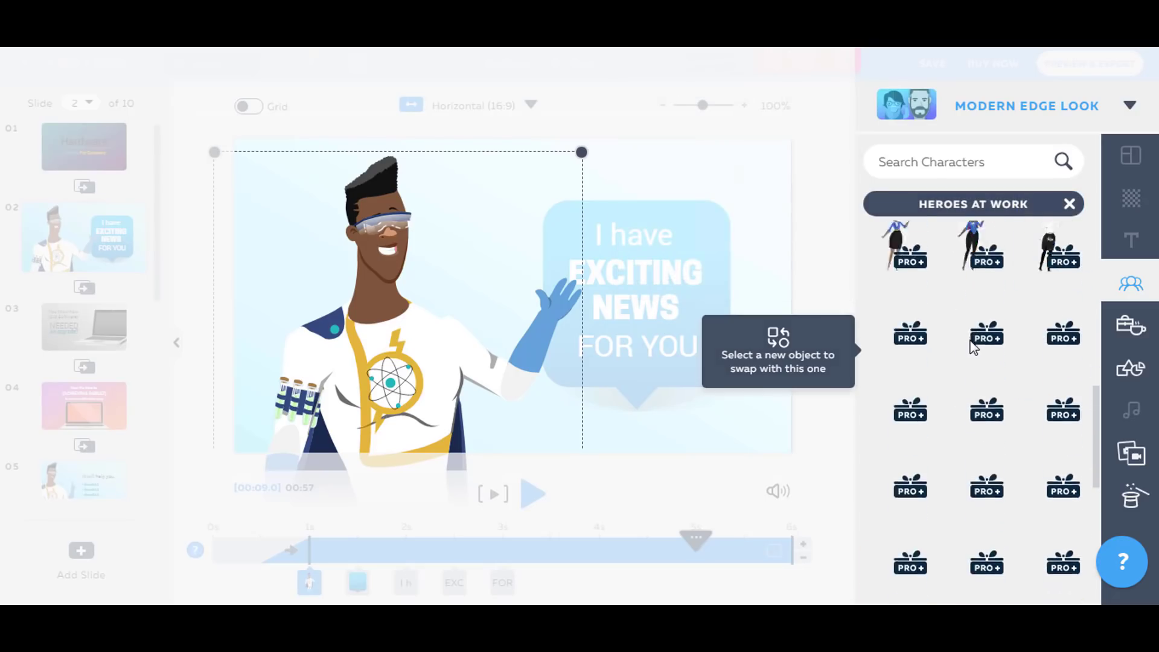
# Swap in a Heroes at Work woman in the Explaining pose, placed left of the bubble
pyautogui.moveTo(975, 336)
pyautogui.scroll(2, 1057, 392)
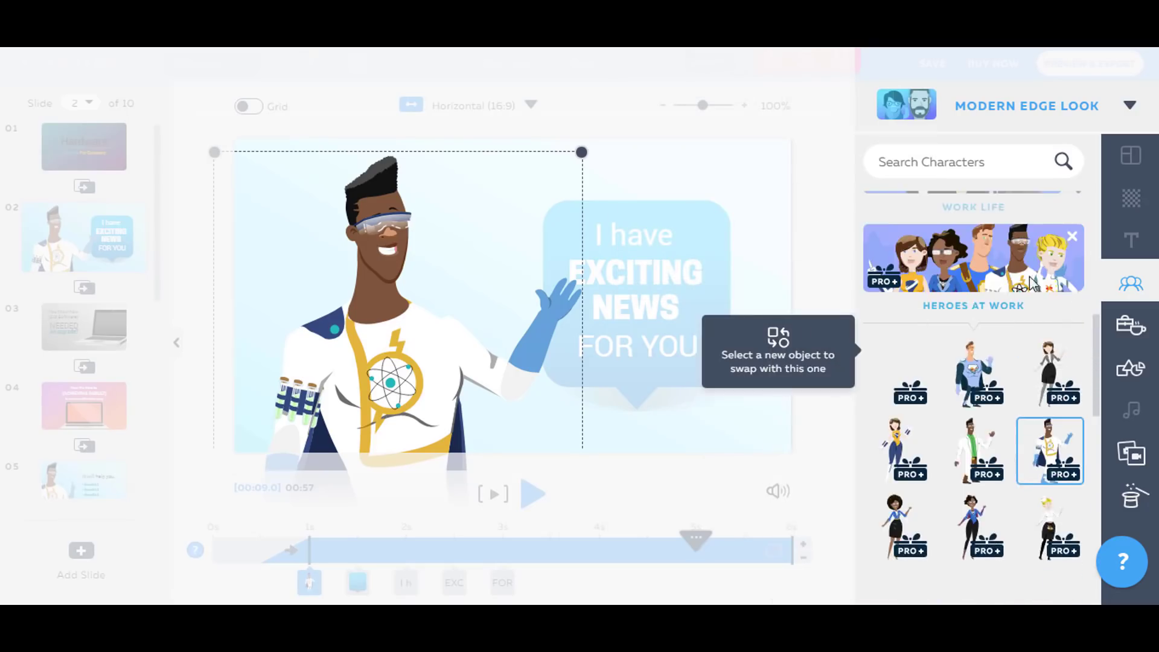
pyautogui.scroll(1, 1025, 452)
pyautogui.click(967, 552)
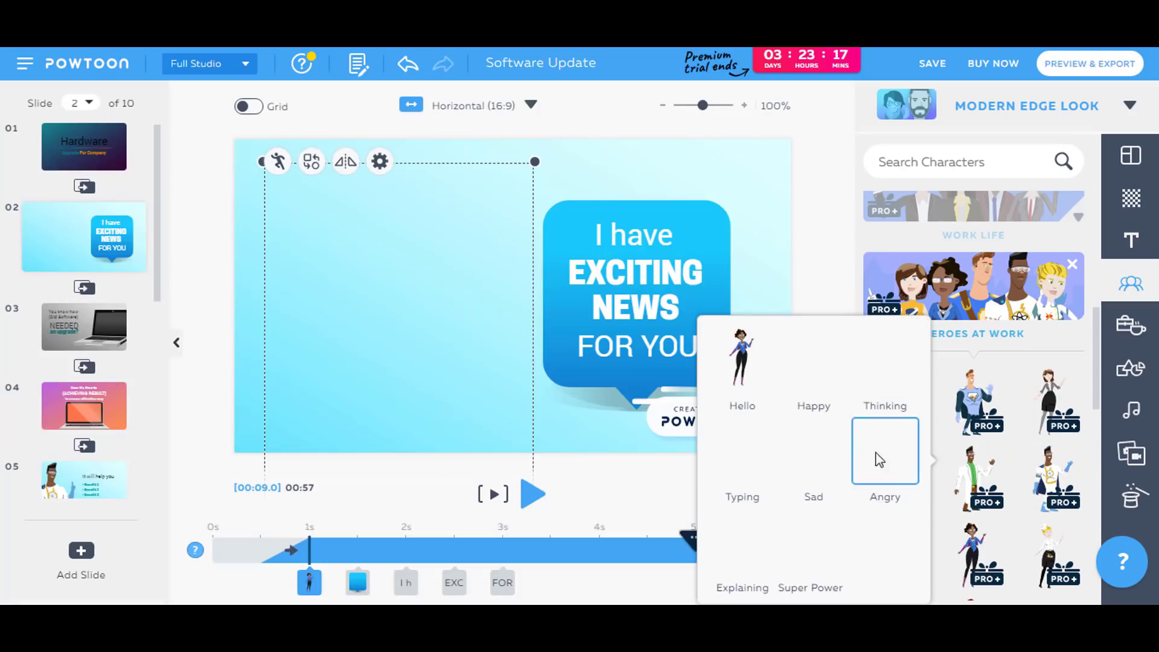
pyautogui.click(742, 541)
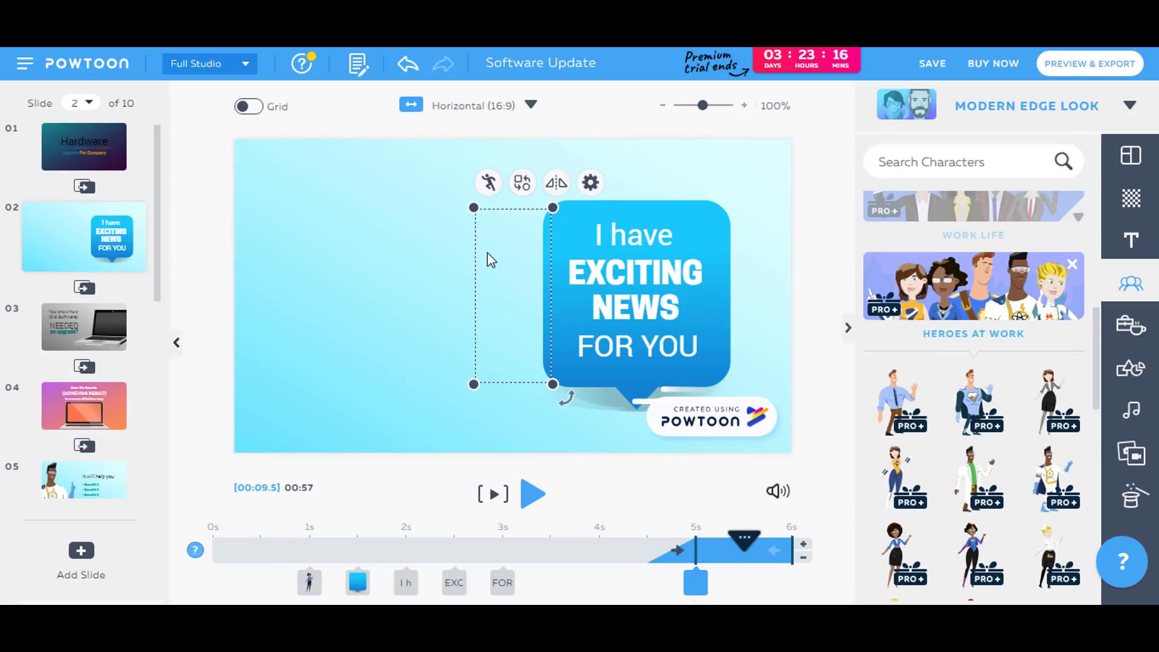
pyautogui.moveTo(492, 307); pyautogui.dragTo(447, 300)
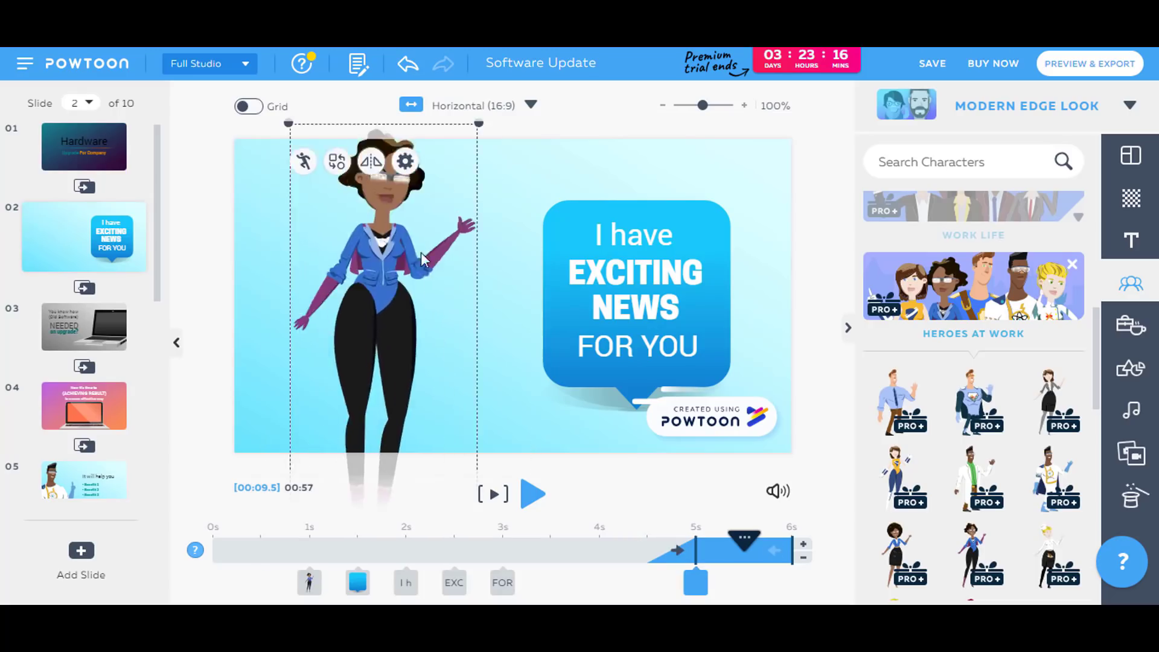
# Check the woman character's options and loop animation settings, then play slide 2 from the start
pyautogui.click(402, 161)
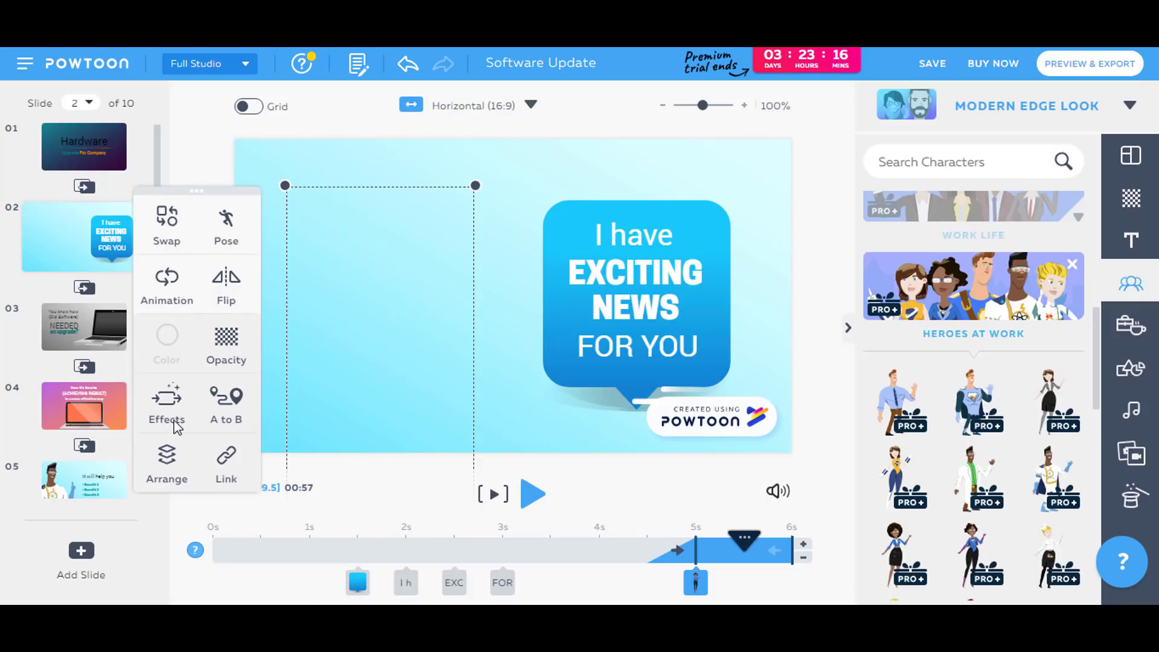
pyautogui.click(179, 298)
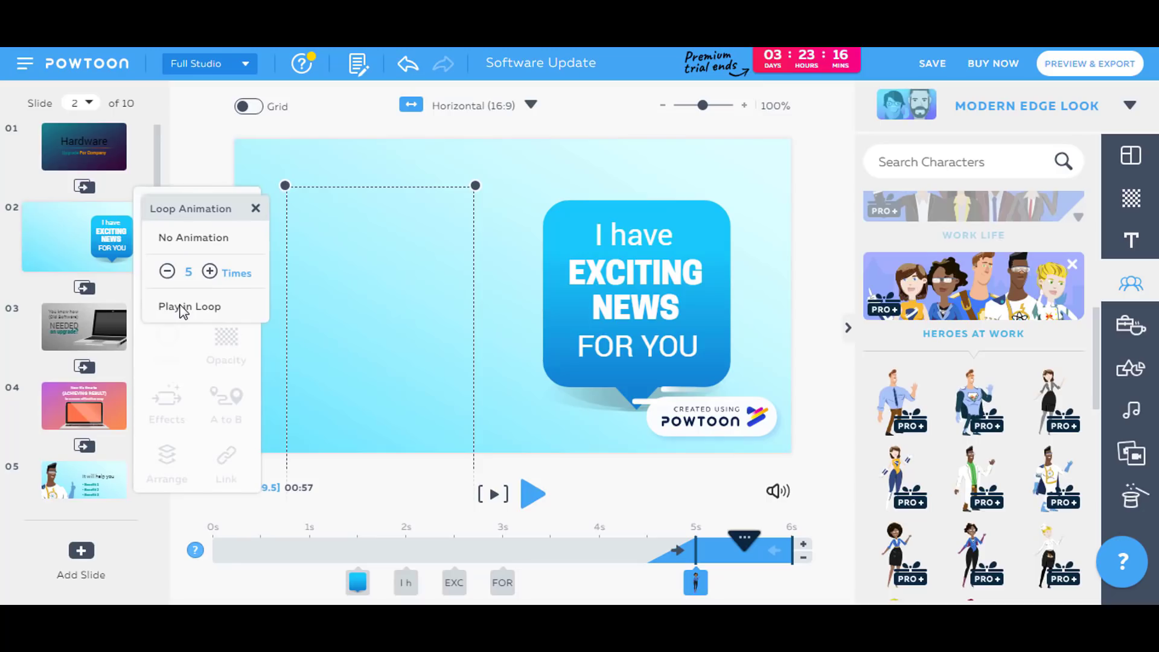
pyautogui.click(256, 209)
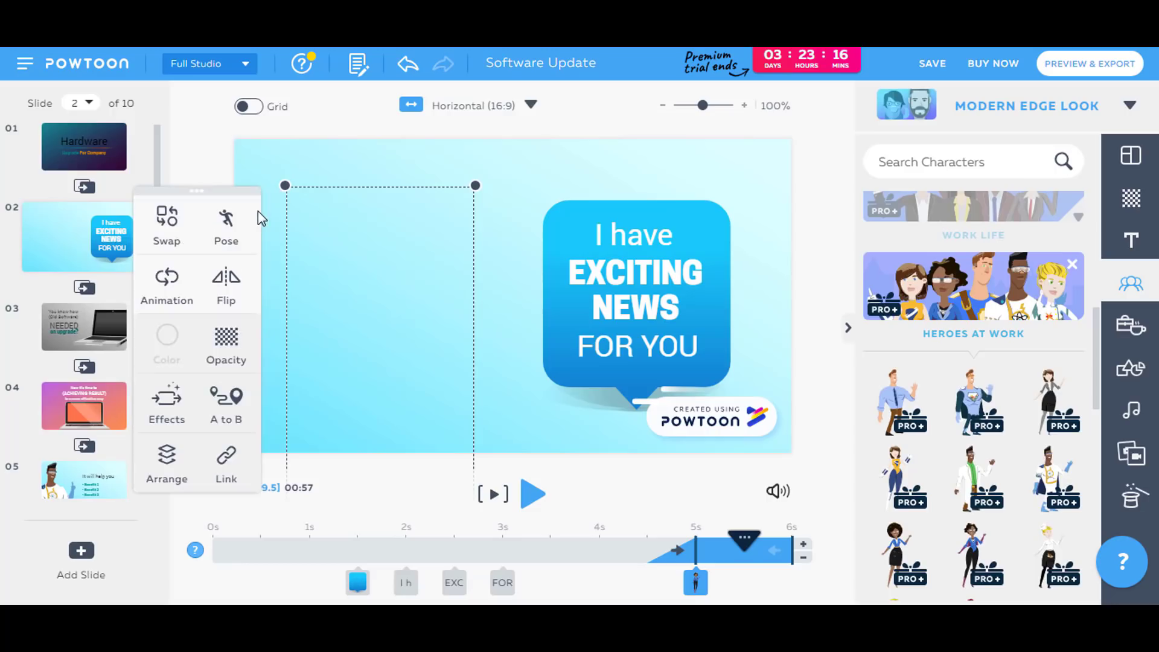
pyautogui.click(394, 259)
pyautogui.click(493, 320)
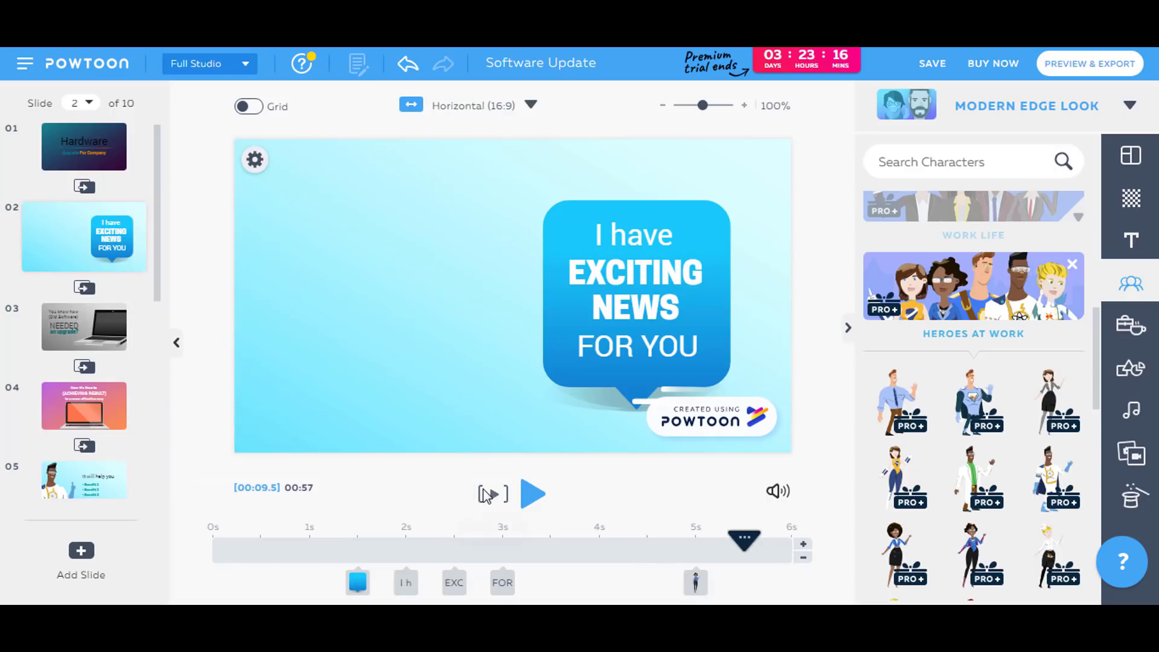
pyautogui.click(486, 495)
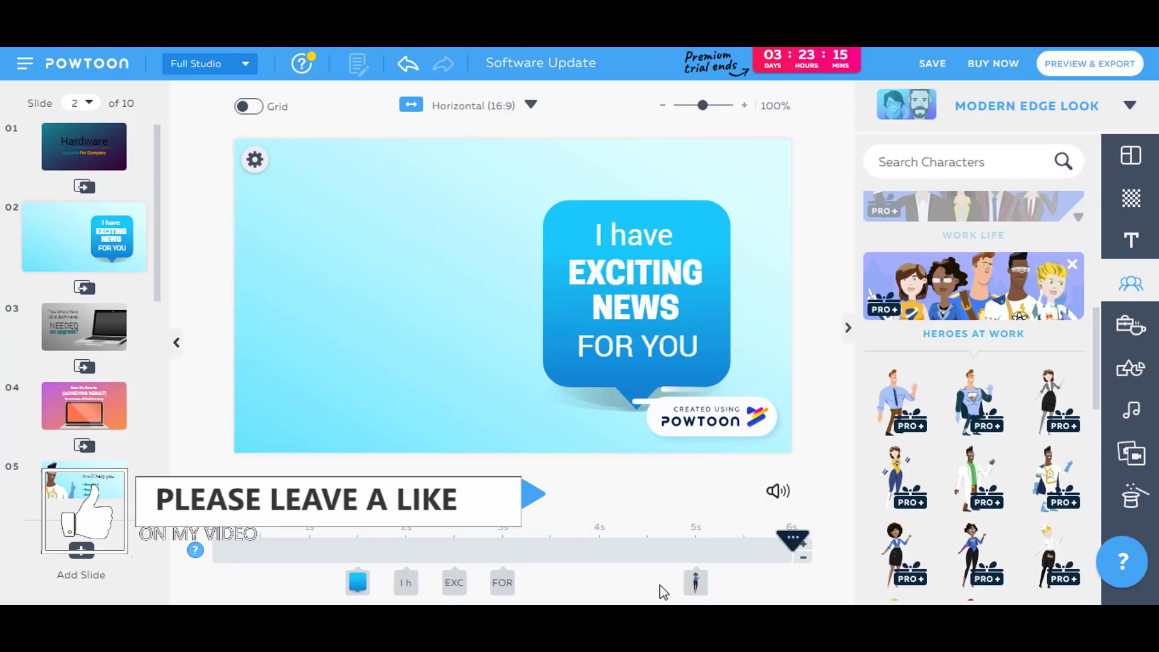
# Move the woman's entrance from 5s to about 4s, preview slide 2, and go to slide 3
pyautogui.moveTo(702, 586)
pyautogui.moveTo(702, 587); pyautogui.dragTo(568, 589)
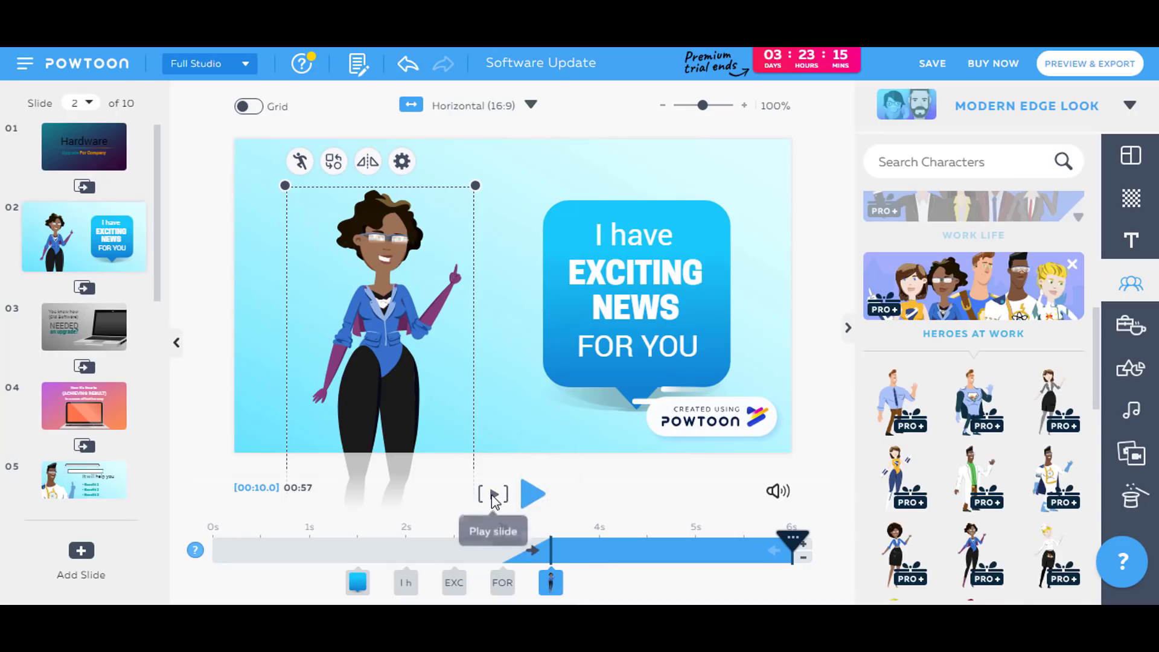
pyautogui.click(493, 496)
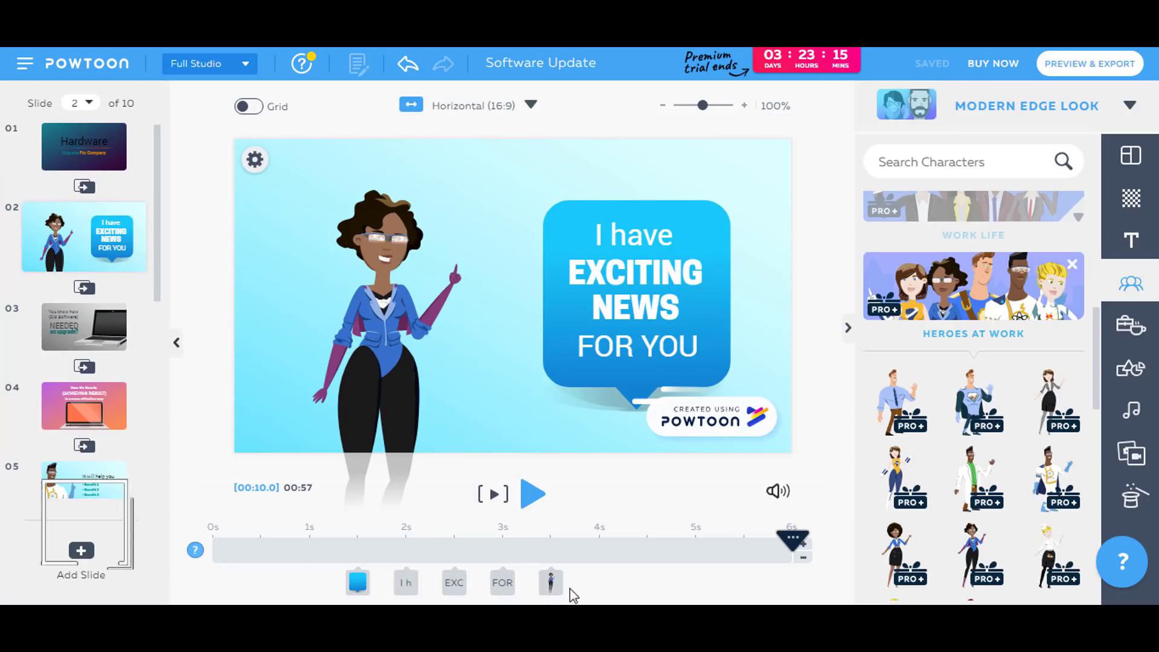
pyautogui.press('Down')
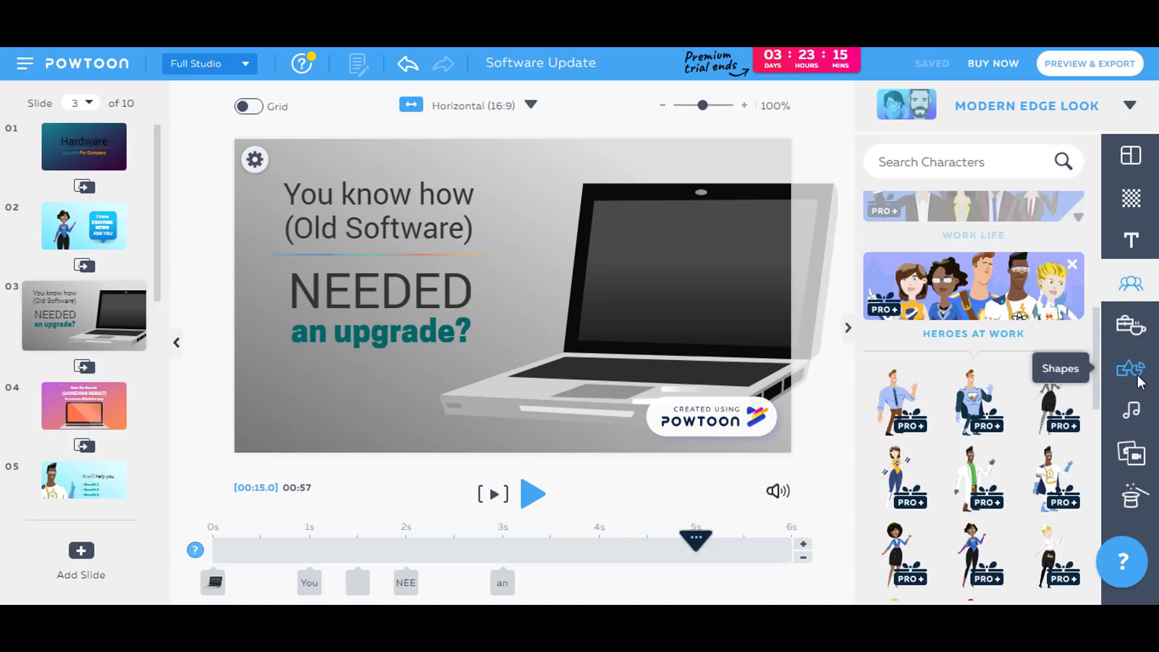
# Add the bokeh clip from Free Video Backgrounds to My media
pyautogui.click(1137, 462)
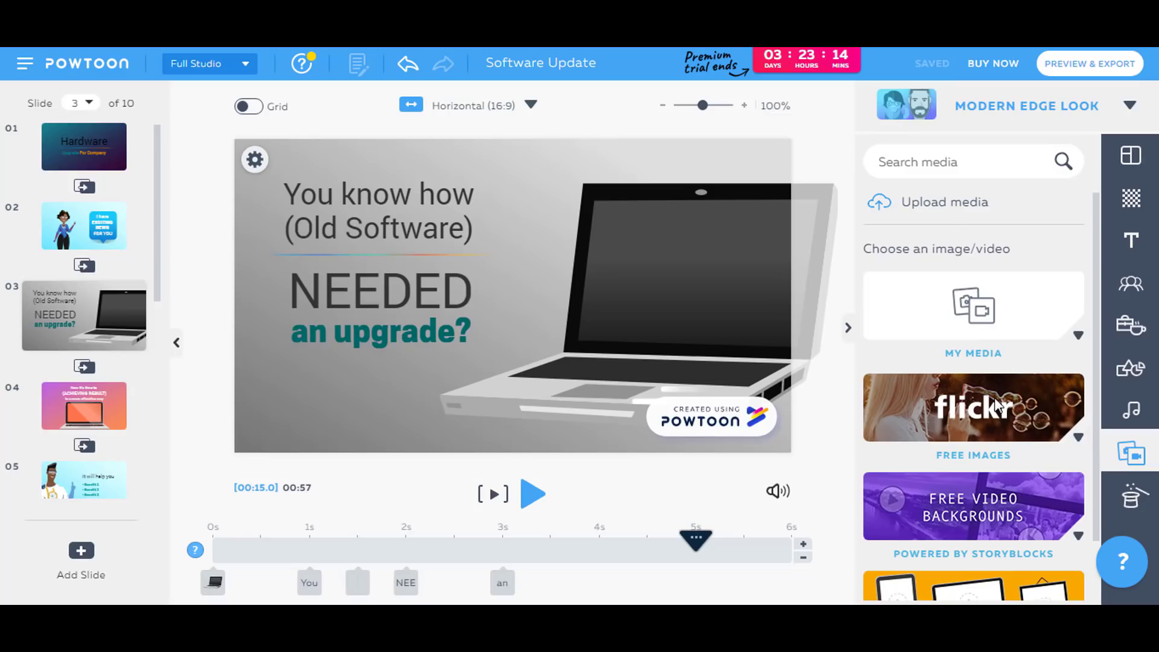
pyautogui.scroll(-1, 996, 401)
pyautogui.click(942, 436)
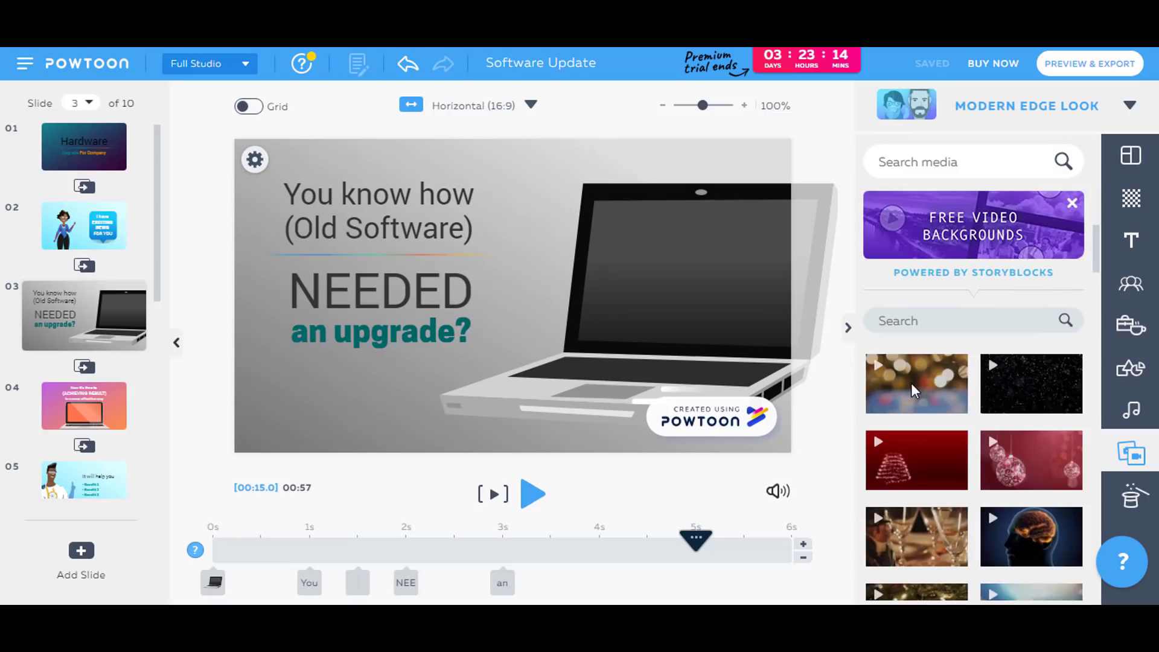
pyautogui.click(881, 369)
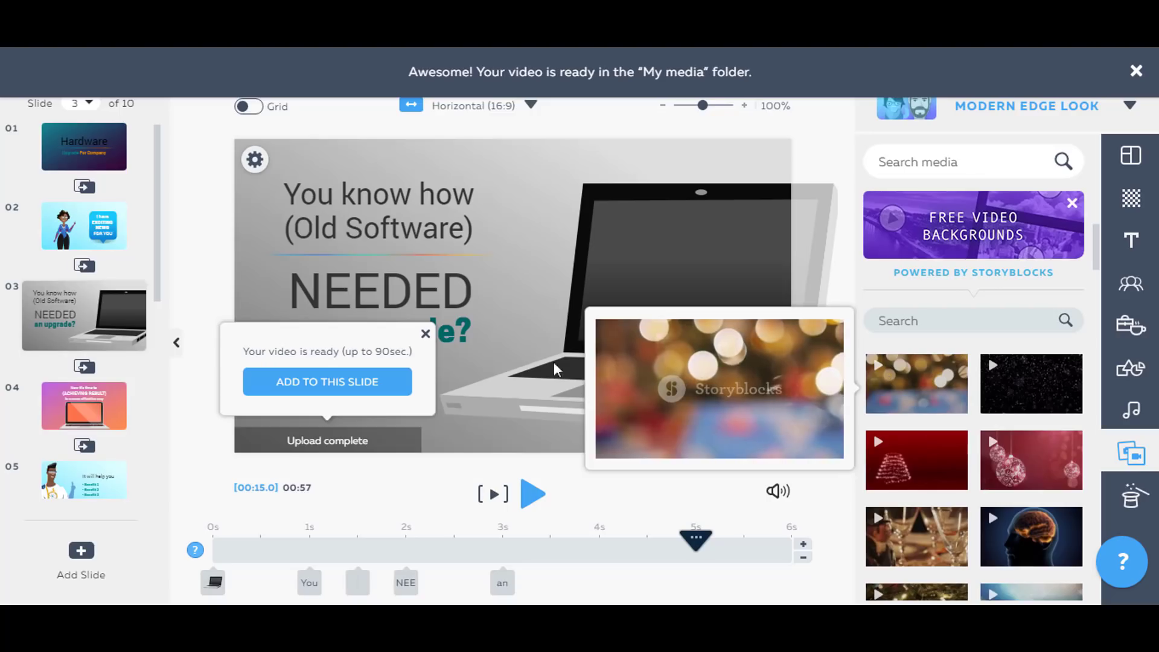
pyautogui.click(425, 333)
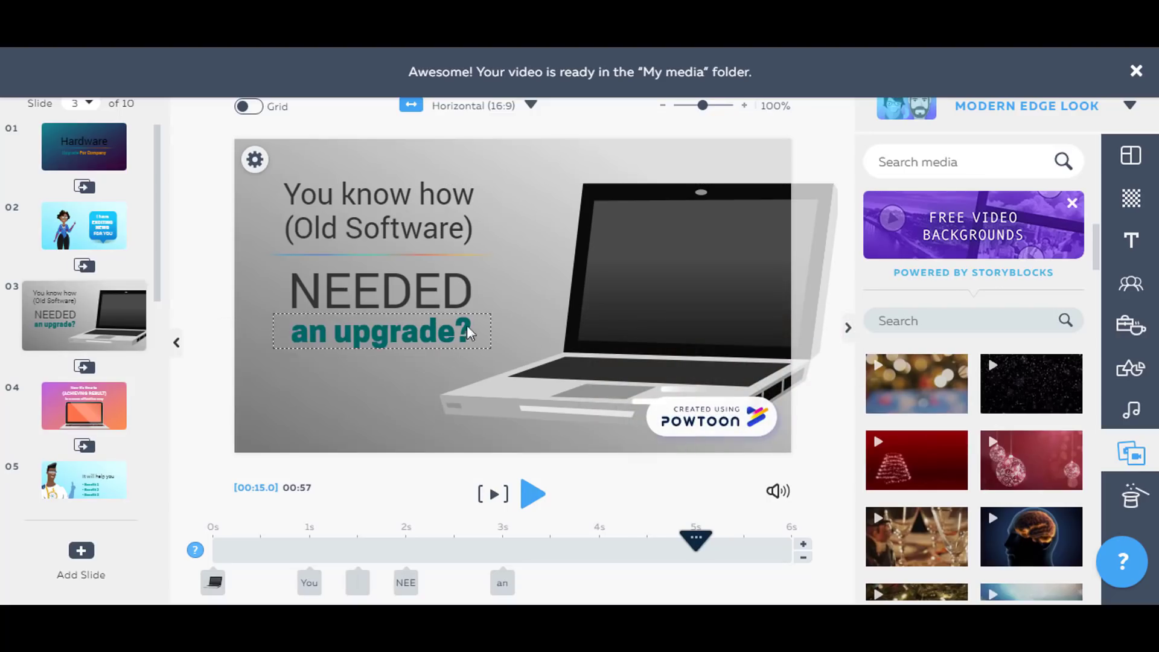
# Delete the laptop image from slide 3, then undo to restore it
pyautogui.click(547, 312)
pyautogui.press('Delete')
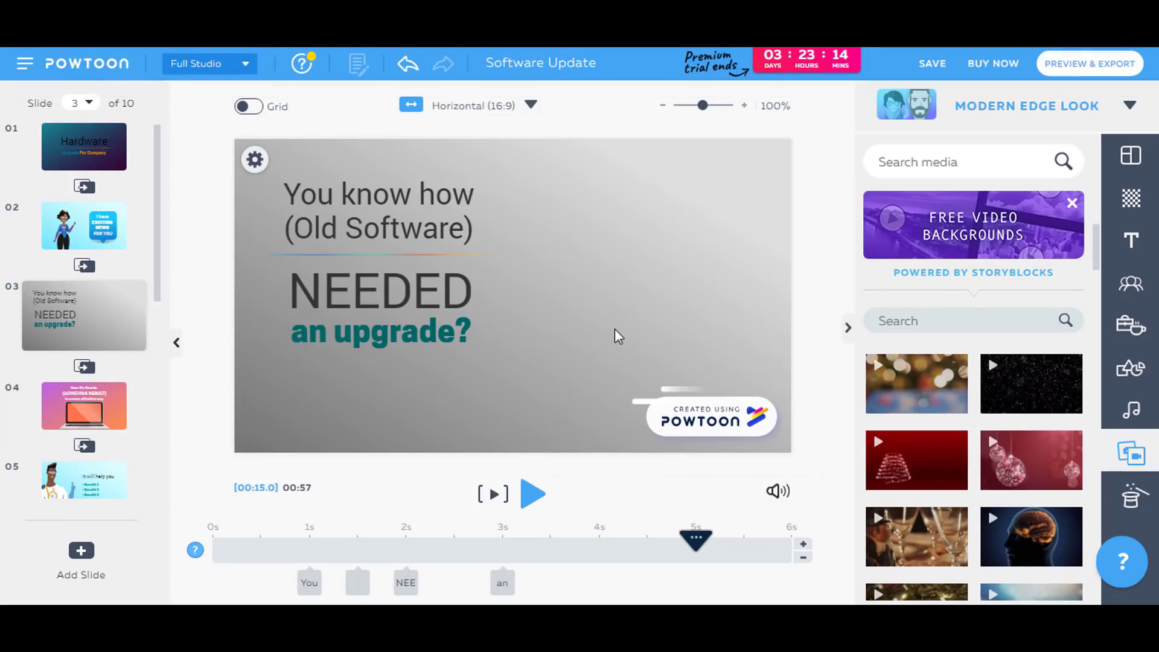
pyautogui.hotkey('ctrl', 'z')
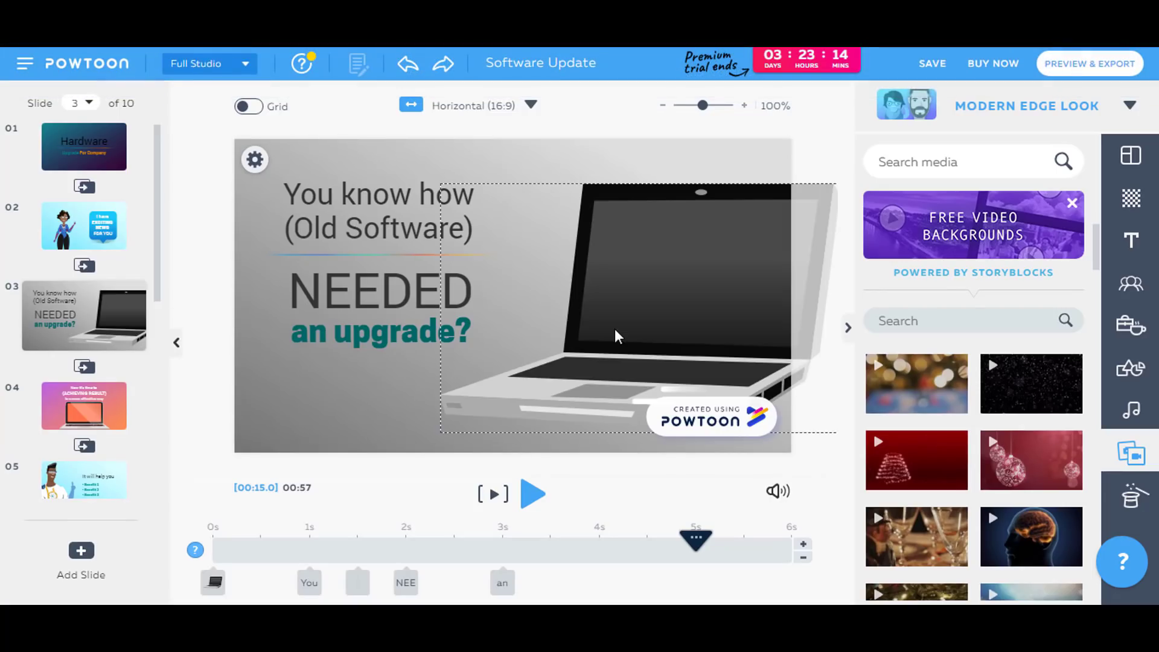
# Deselect the laptop and scroll the shapes library down to Graphs & Charts
pyautogui.click(832, 441)
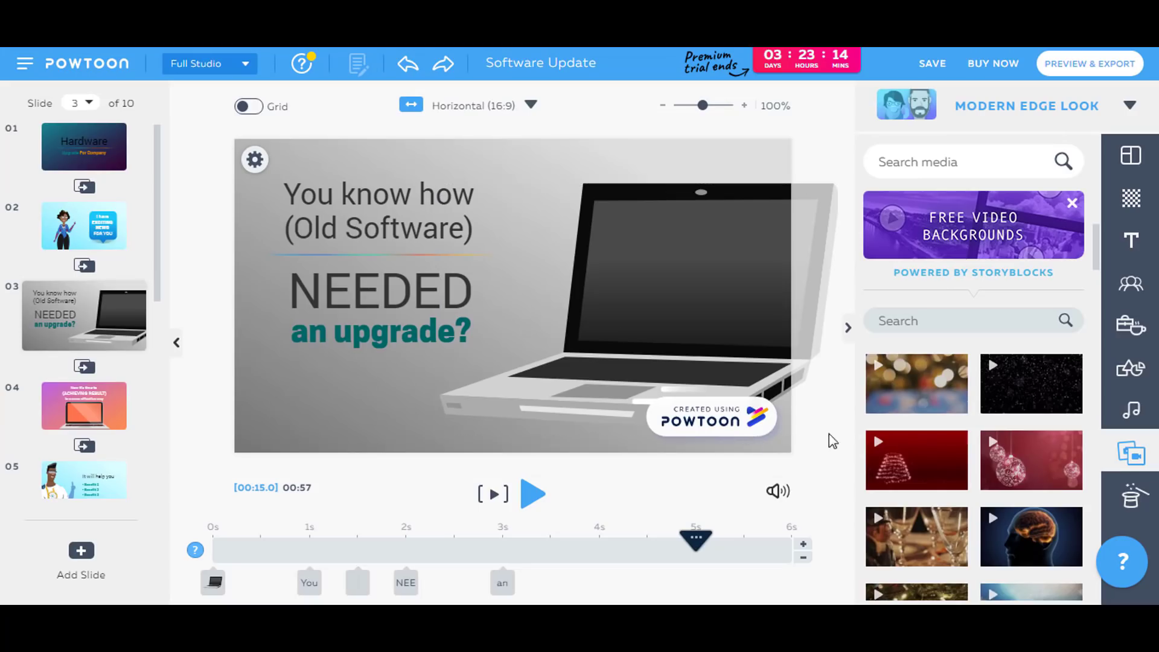
pyautogui.click(1130, 367)
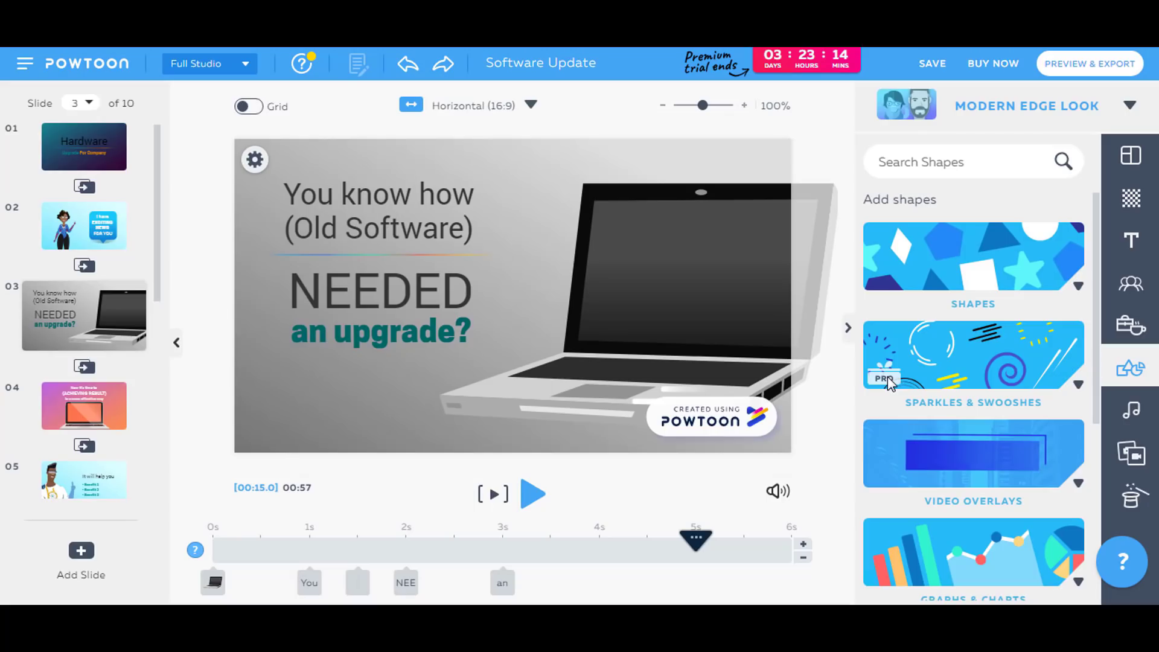
pyautogui.scroll(-3, 1014, 477)
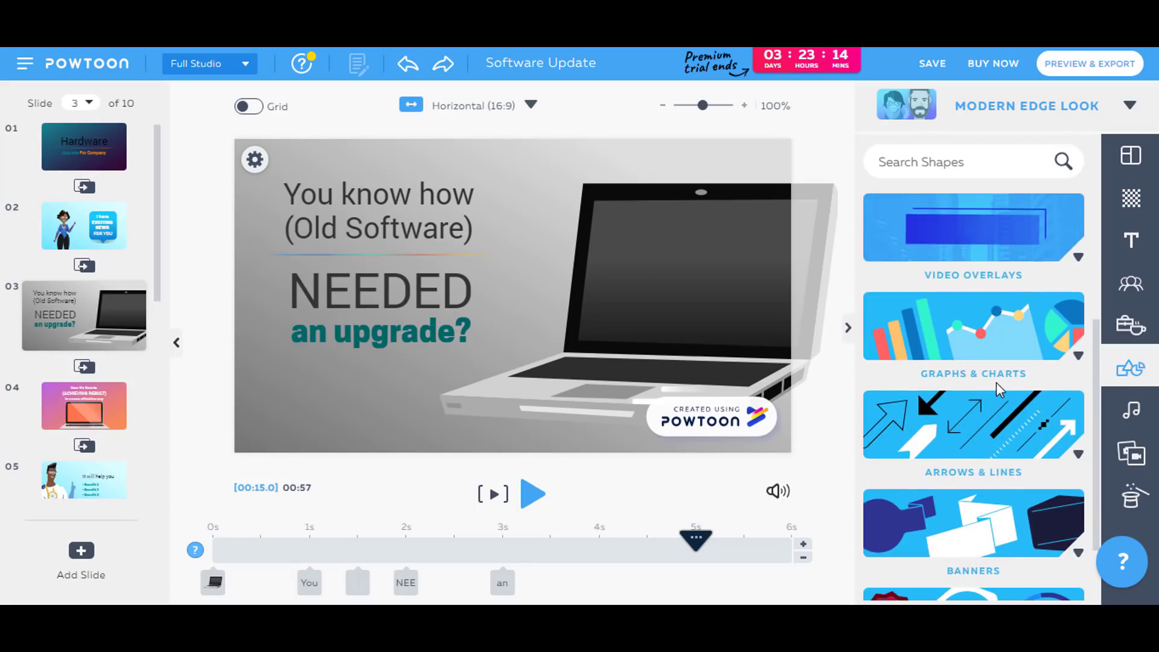
pyautogui.scroll(-1, 1000, 359)
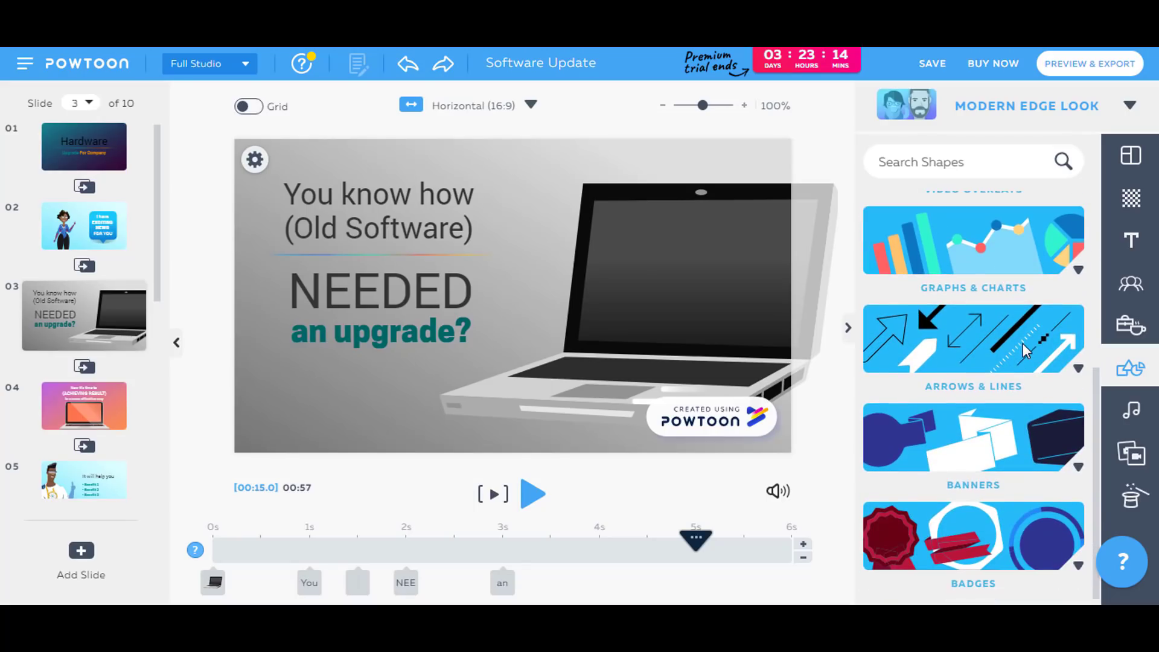
# Open Graphs & Charts shapes, delete slide 3's laptop image, and scroll to the donut charts
pyautogui.scroll(2, 1016, 403)
pyautogui.click(975, 411)
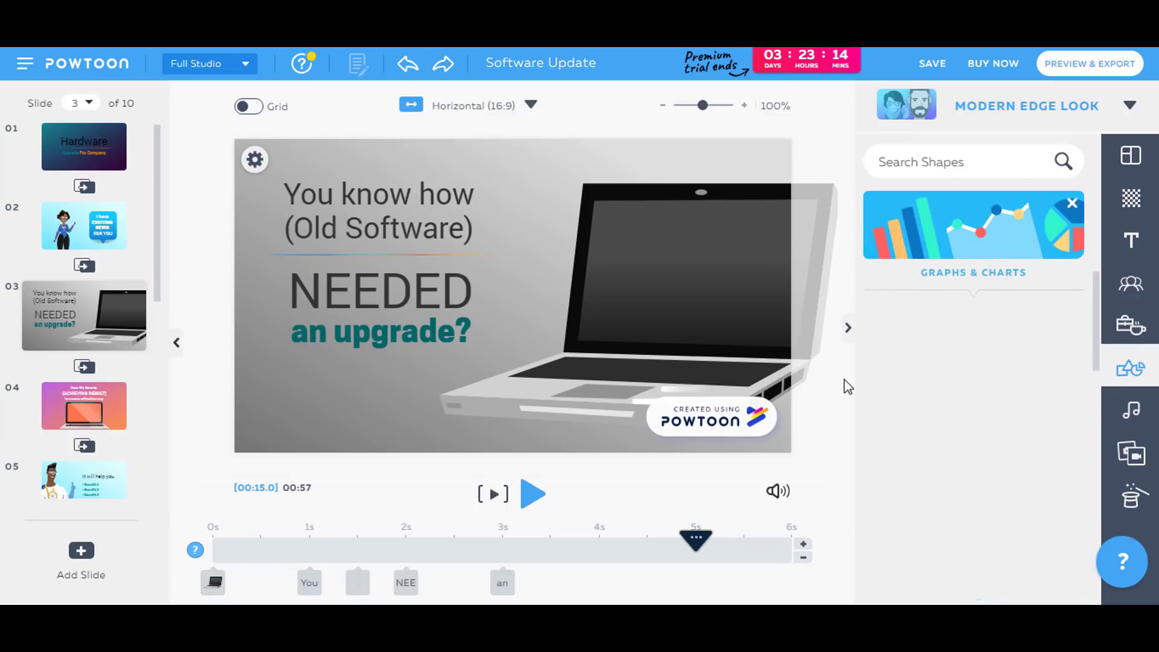
pyautogui.click(694, 295)
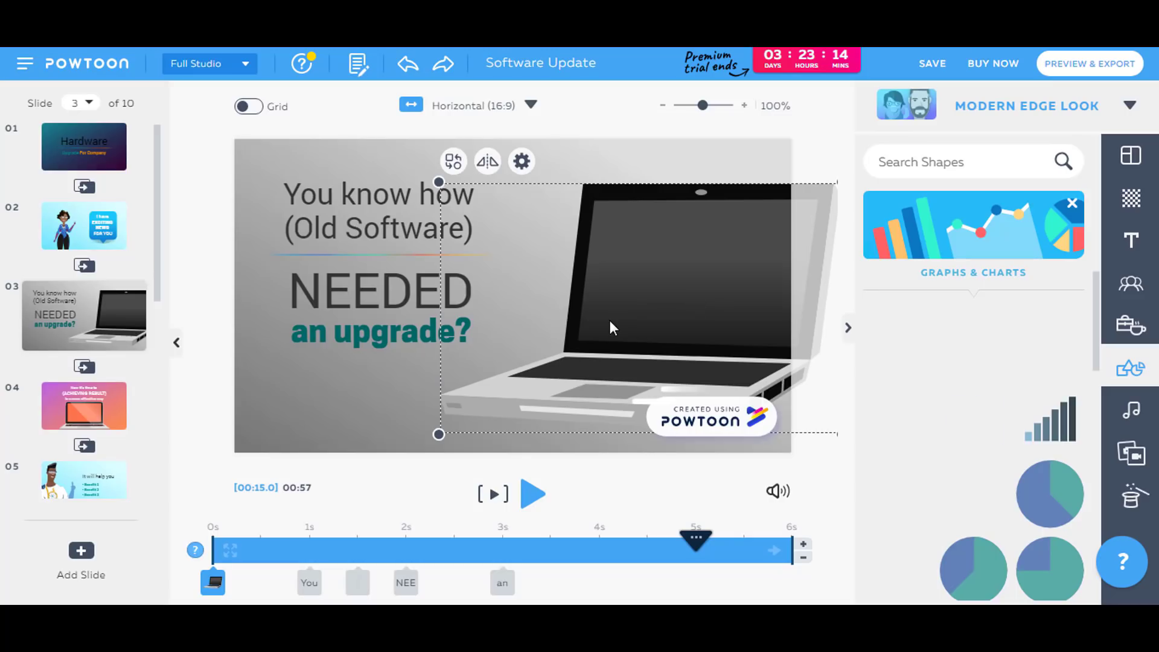
pyautogui.press('Delete')
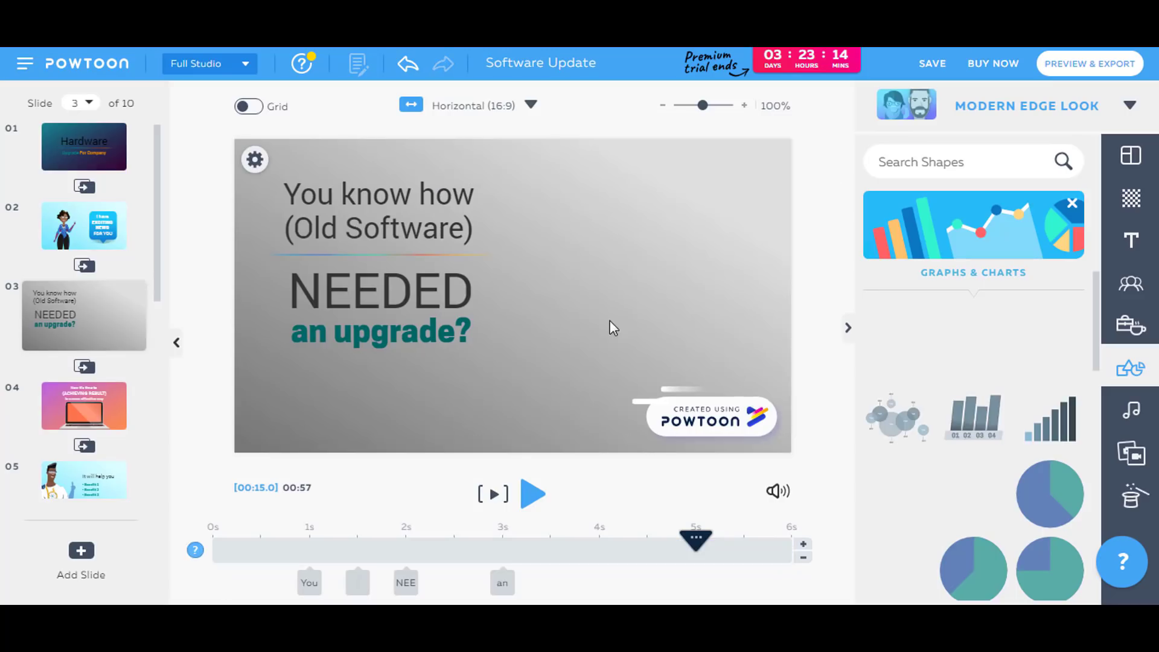
pyautogui.scroll(-3, 983, 341)
pyautogui.scroll(-8, 1014, 411)
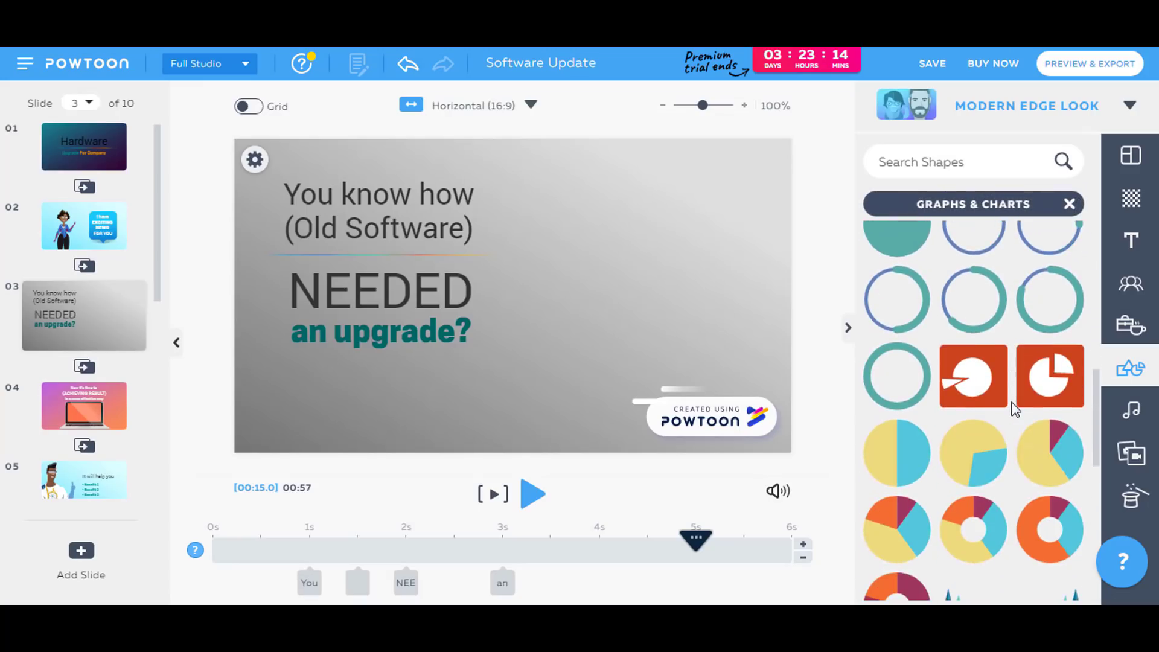
pyautogui.scroll(1, 954, 410)
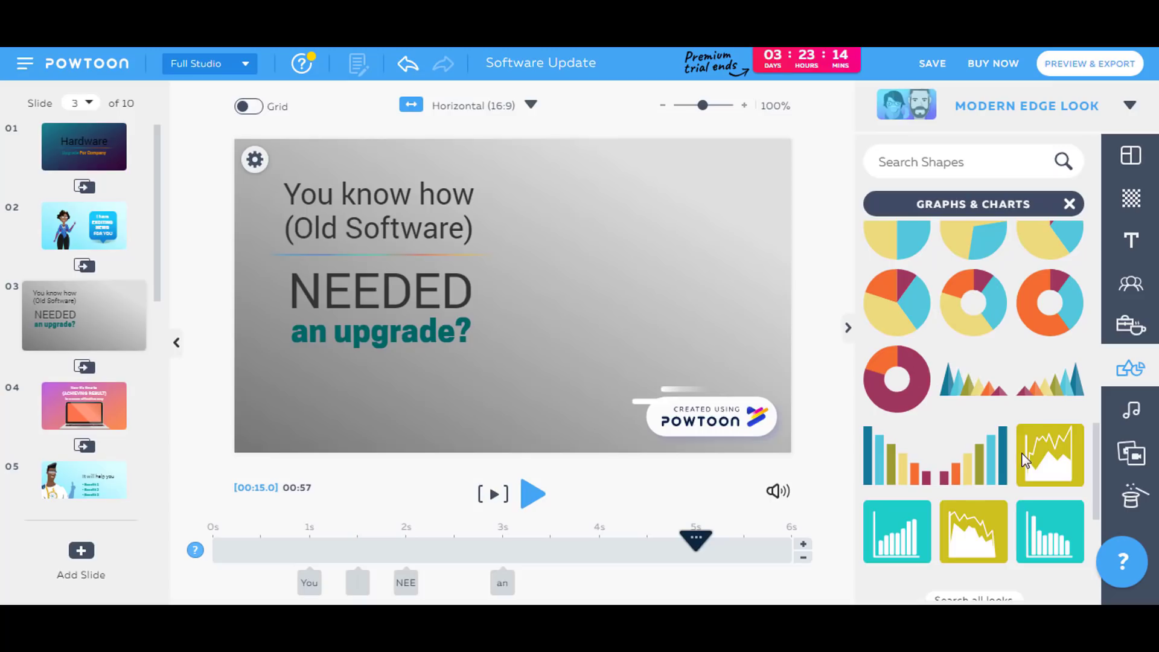
# Add a donut chart to slide 3 and delete the extra copy
pyautogui.doubleClick(967, 307)
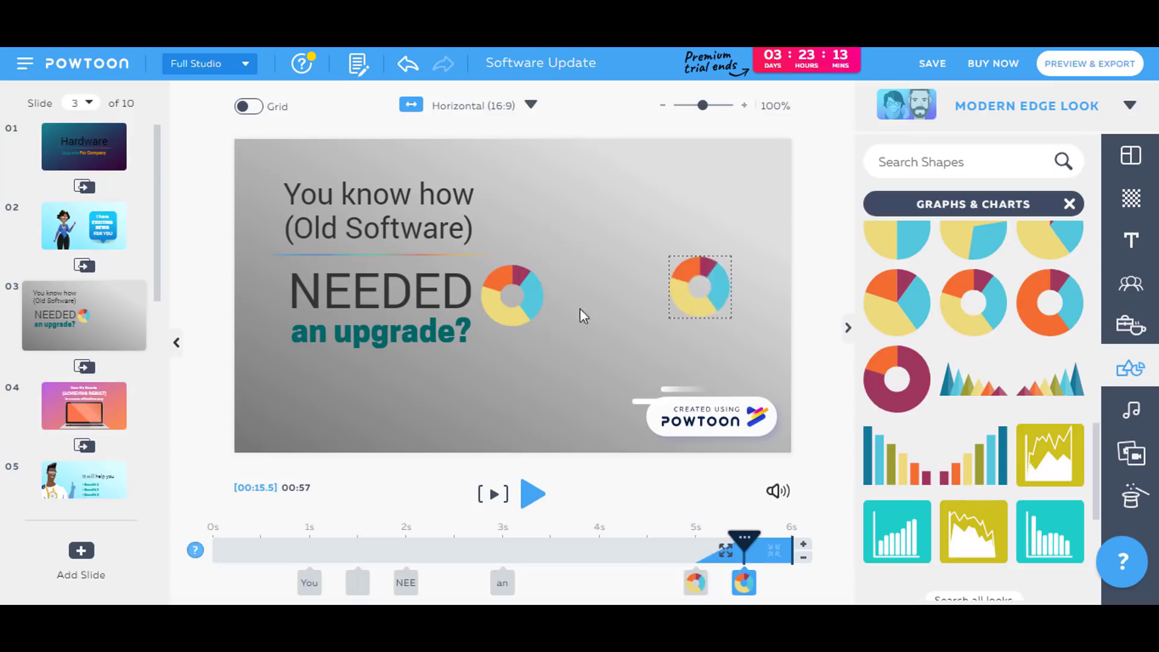
pyautogui.click(722, 291)
pyautogui.press('Delete')
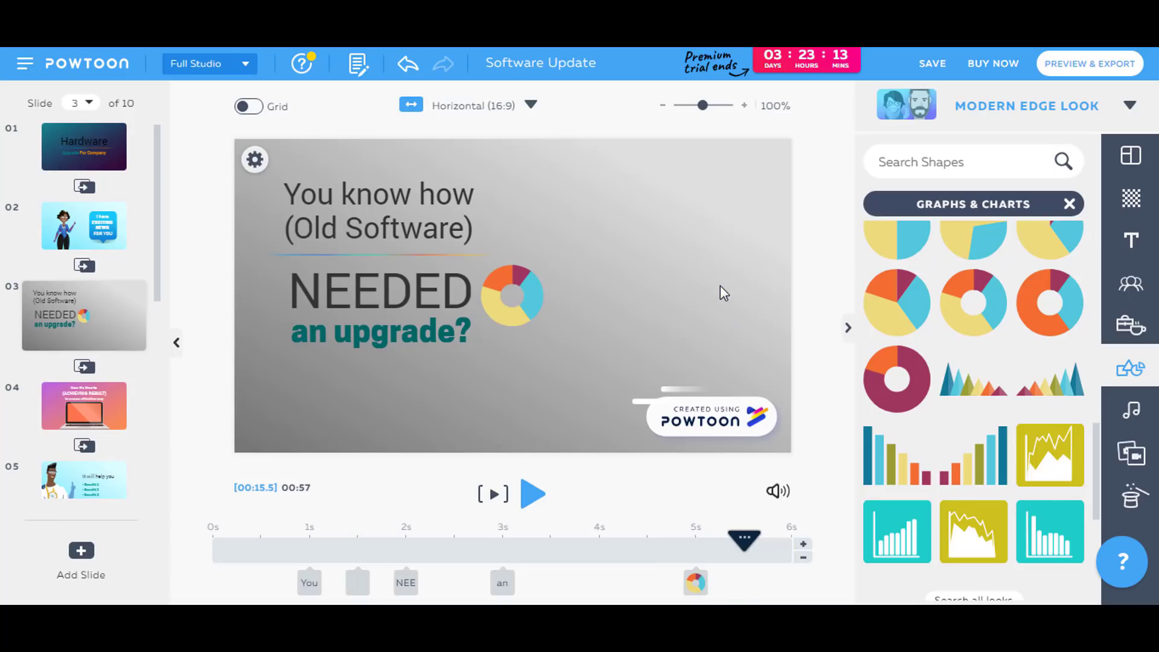
# Move the donut chart right of the text, enlarge it, and set its entrance to about 3.5s
pyautogui.click(506, 299)
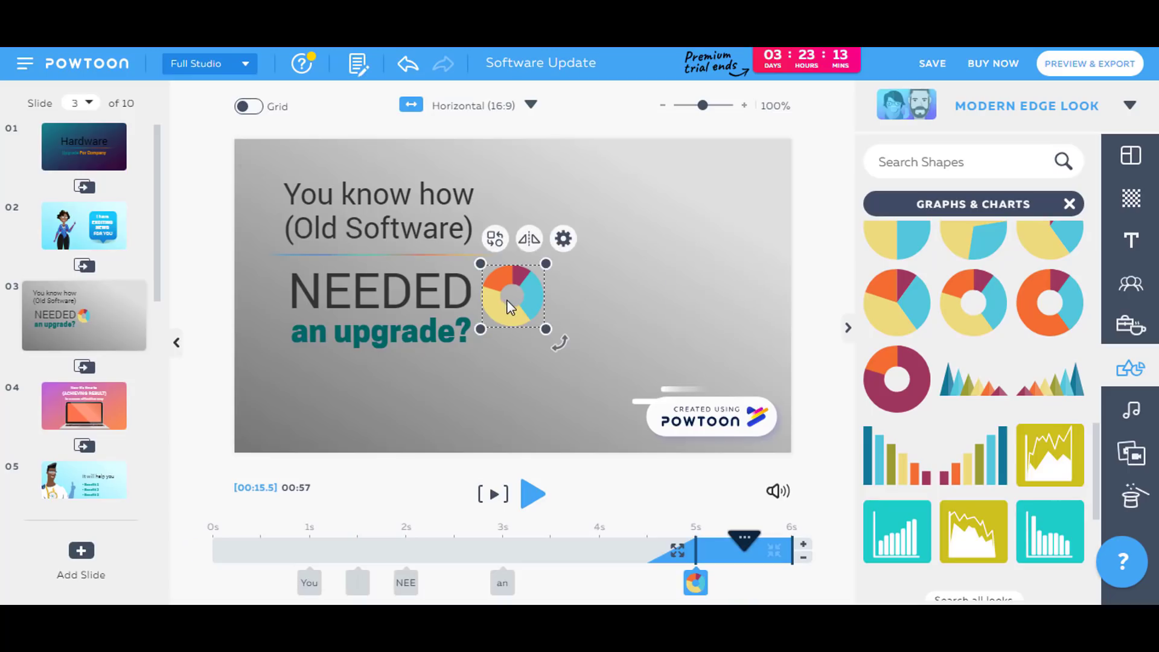
pyautogui.moveTo(522, 298); pyautogui.dragTo(762, 153)
pyautogui.moveTo(621, 321); pyautogui.dragTo(543, 391)
pyautogui.moveTo(666, 267); pyautogui.dragTo(654, 277)
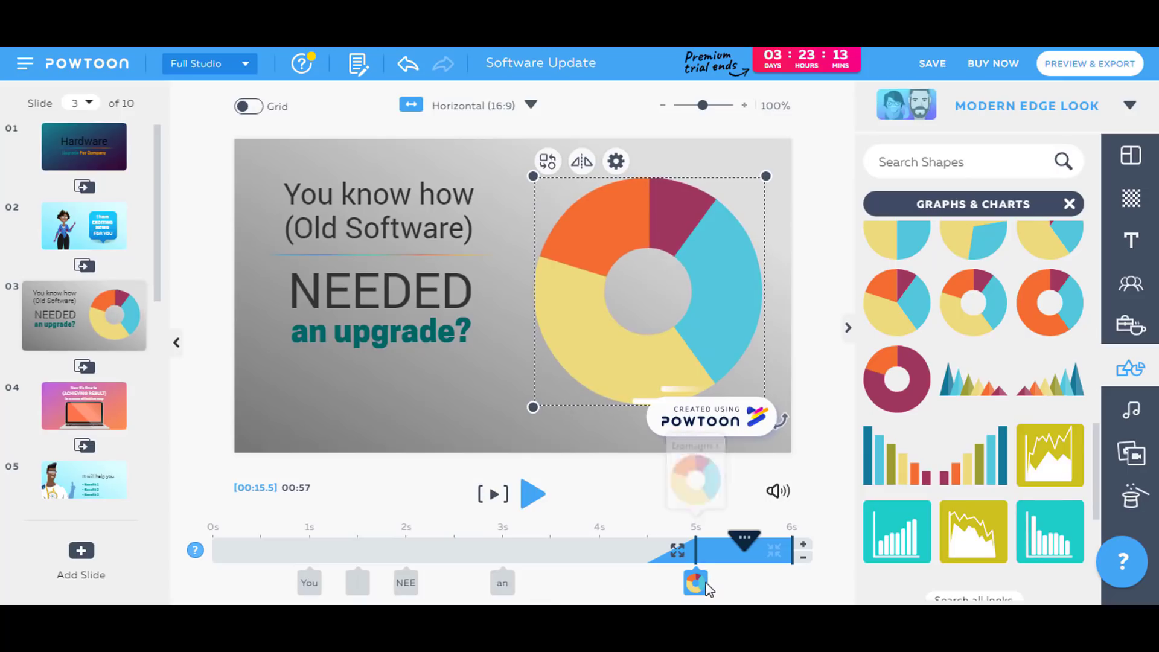
pyautogui.moveTo(703, 583); pyautogui.dragTo(564, 586)
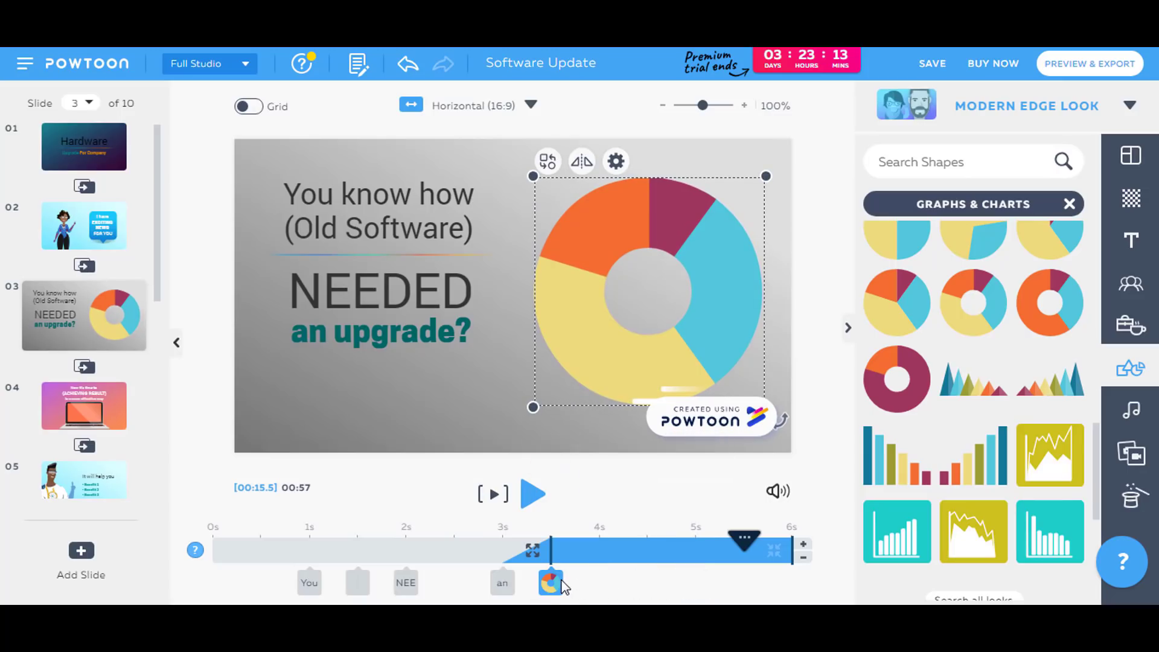
# Keep the donut chart unflipped, give it the Pop entrance effect, and preview slide 3
pyautogui.click(582, 172)
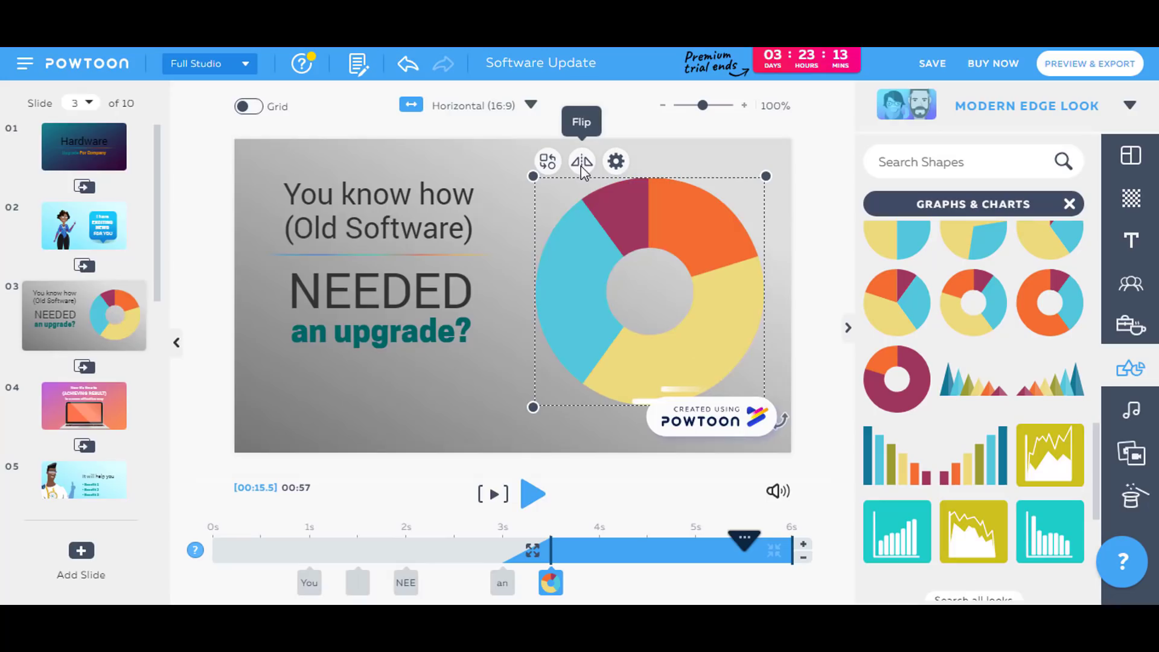
pyautogui.click(582, 172)
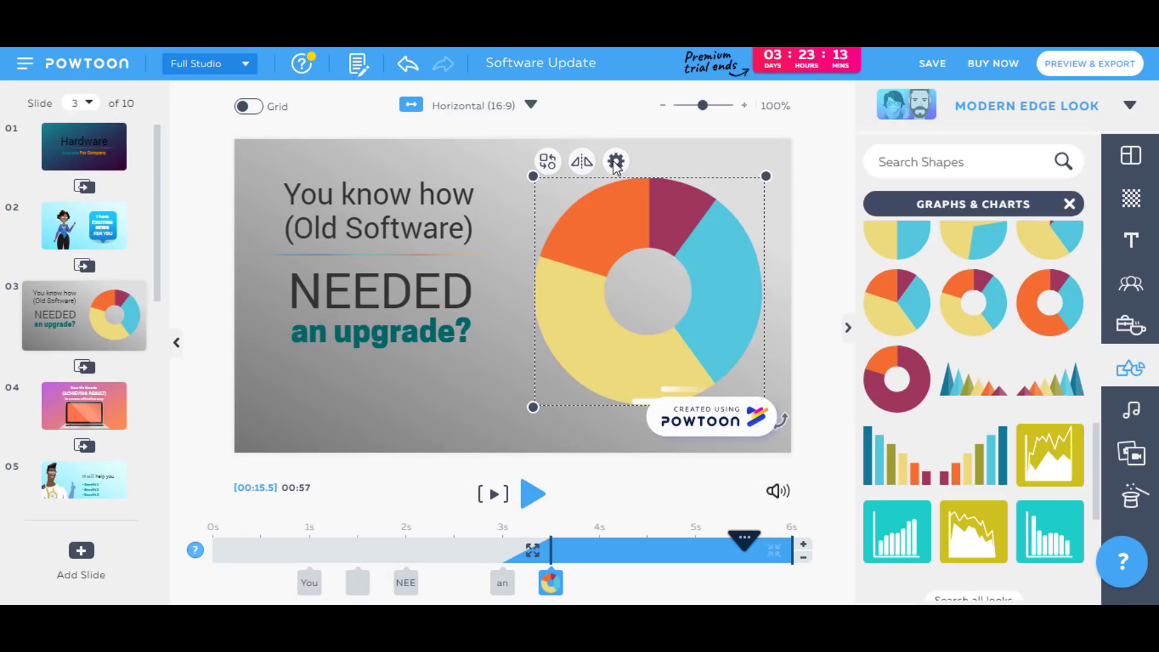
pyautogui.click(615, 163)
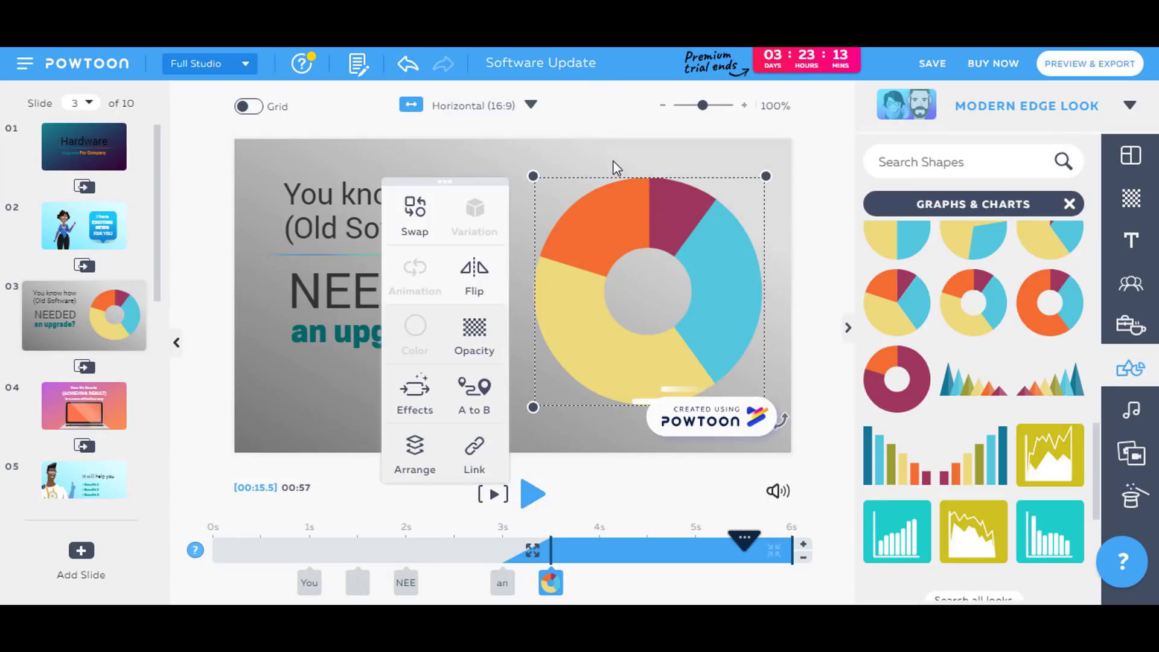
pyautogui.click(421, 410)
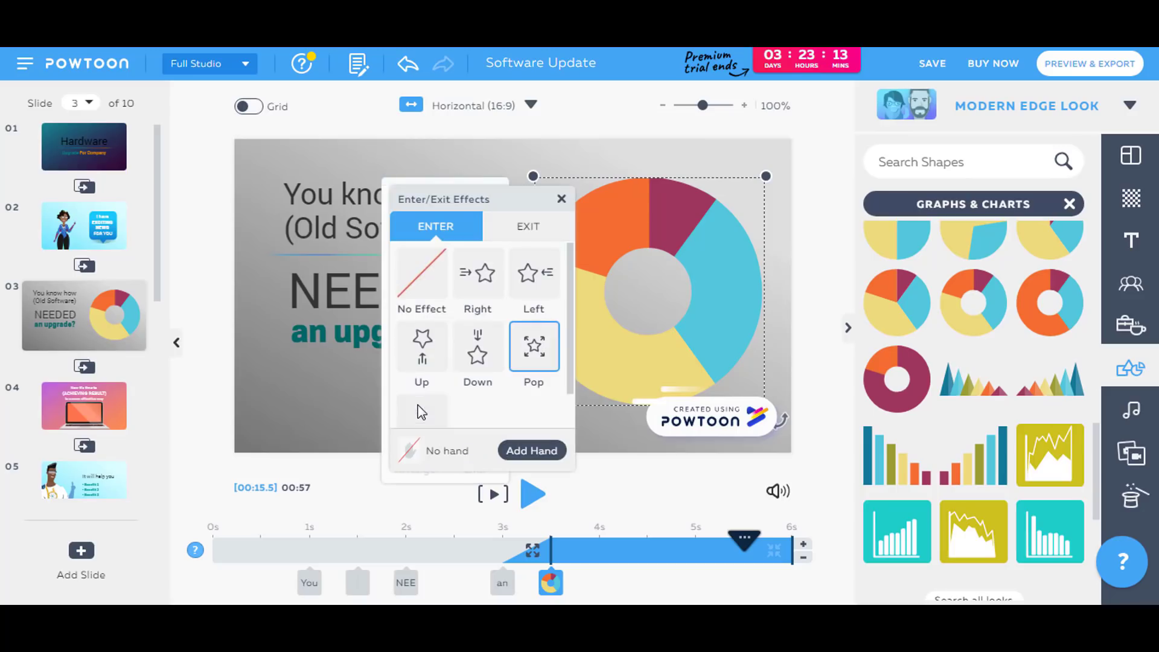
pyautogui.click(560, 199)
pyautogui.click(495, 496)
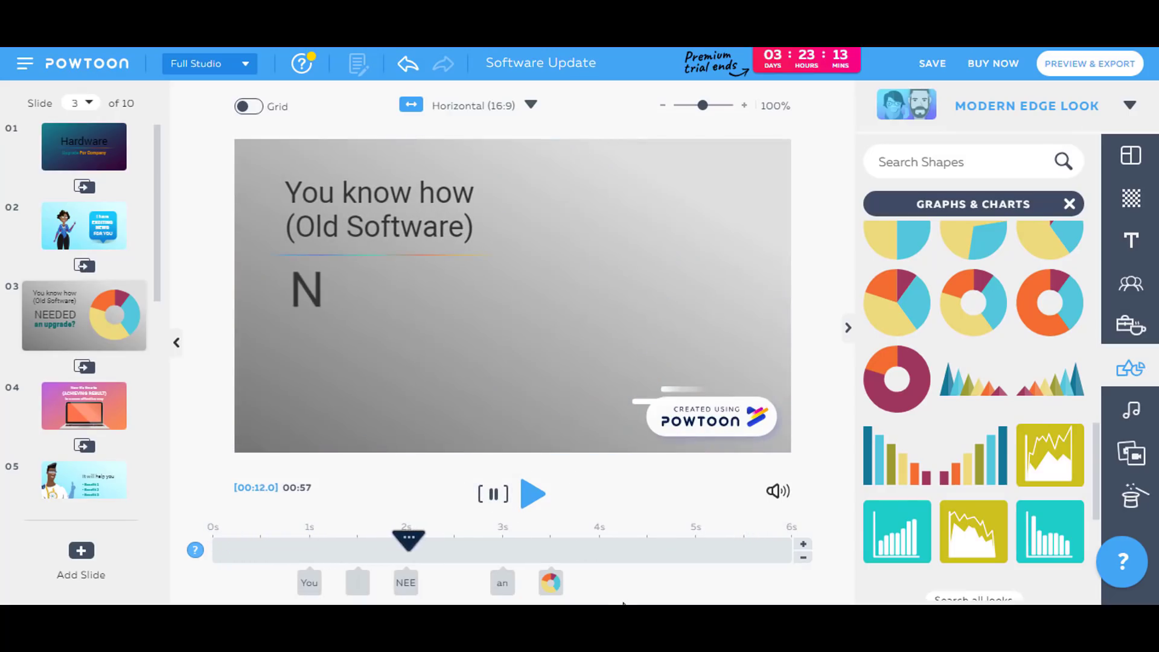
# With the donut chart selected, extend slide 3 to 11 seconds and replay it from the start
pyautogui.click(492, 490)
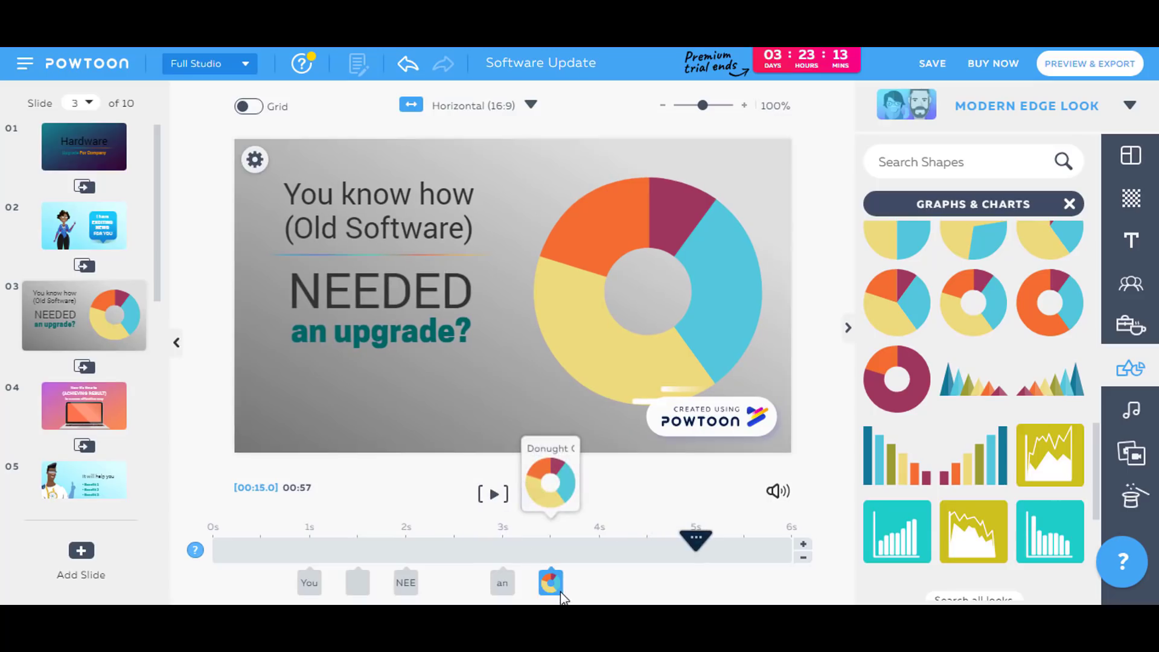
pyautogui.click(562, 593)
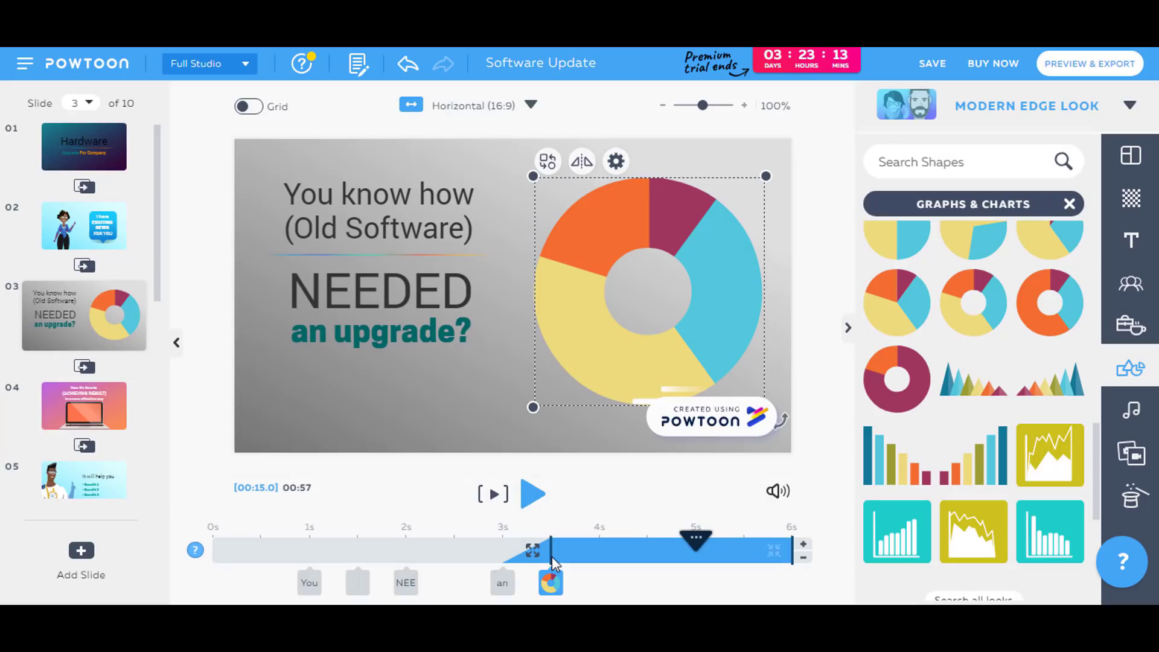
pyautogui.click(552, 556)
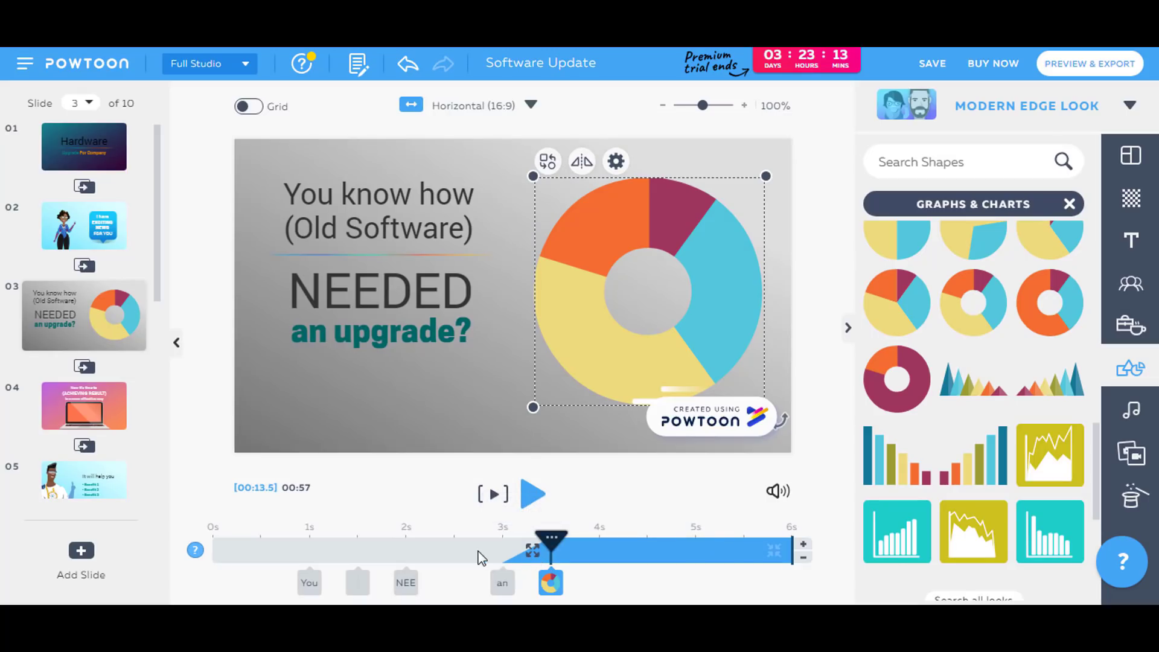
pyautogui.click(803, 545)
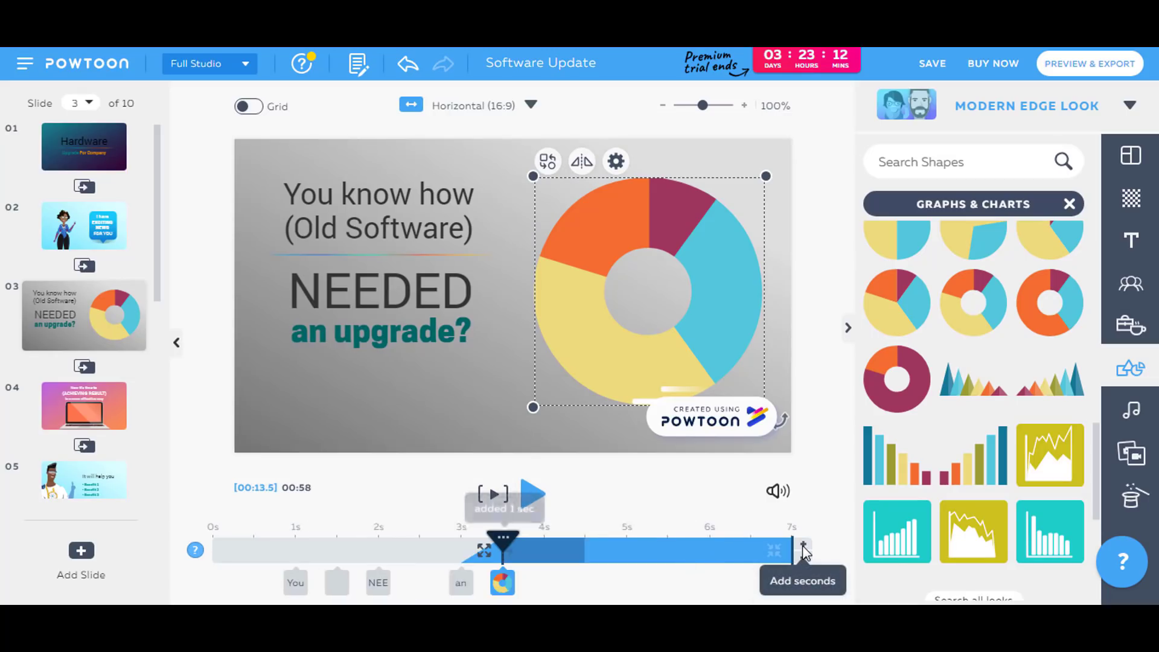
pyautogui.click(803, 545)
pyautogui.click(804, 545)
pyautogui.click(803, 545)
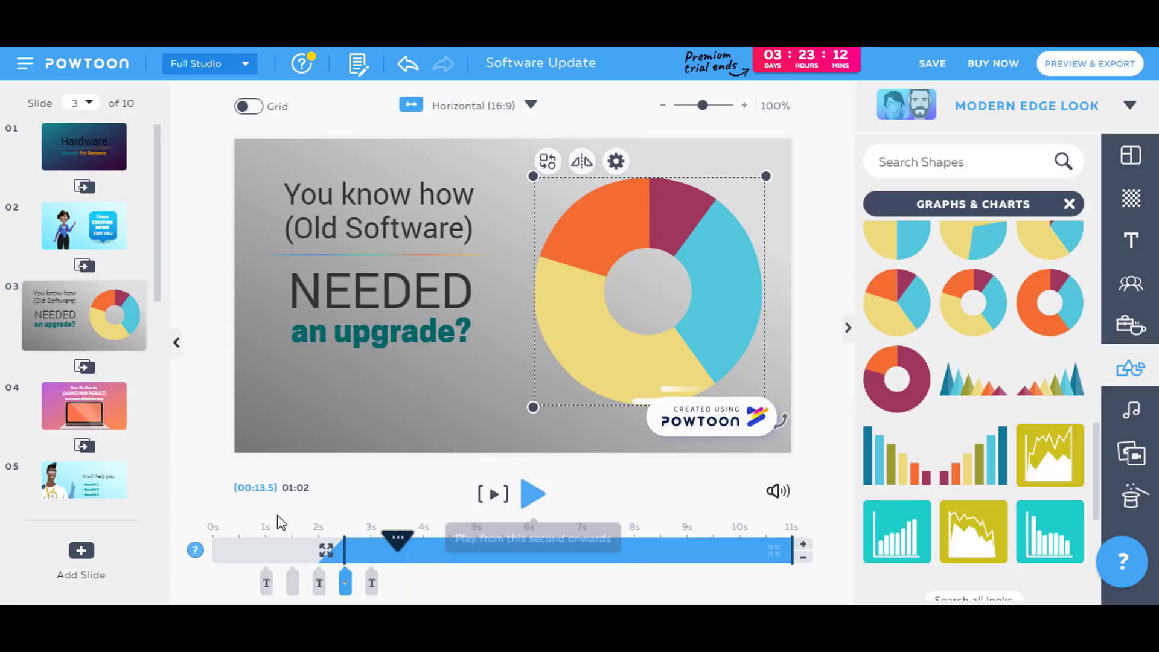
pyautogui.click(493, 494)
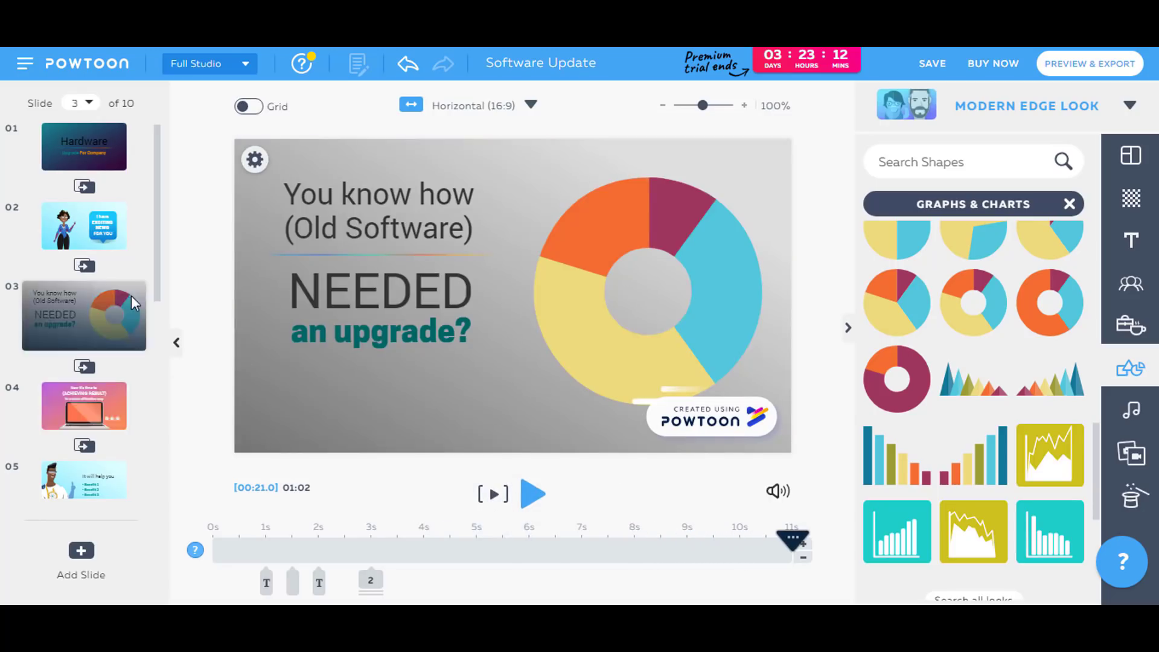
# Open the Background library and filter it to the Abstract Backgrounds collection
pyautogui.click(1130, 283)
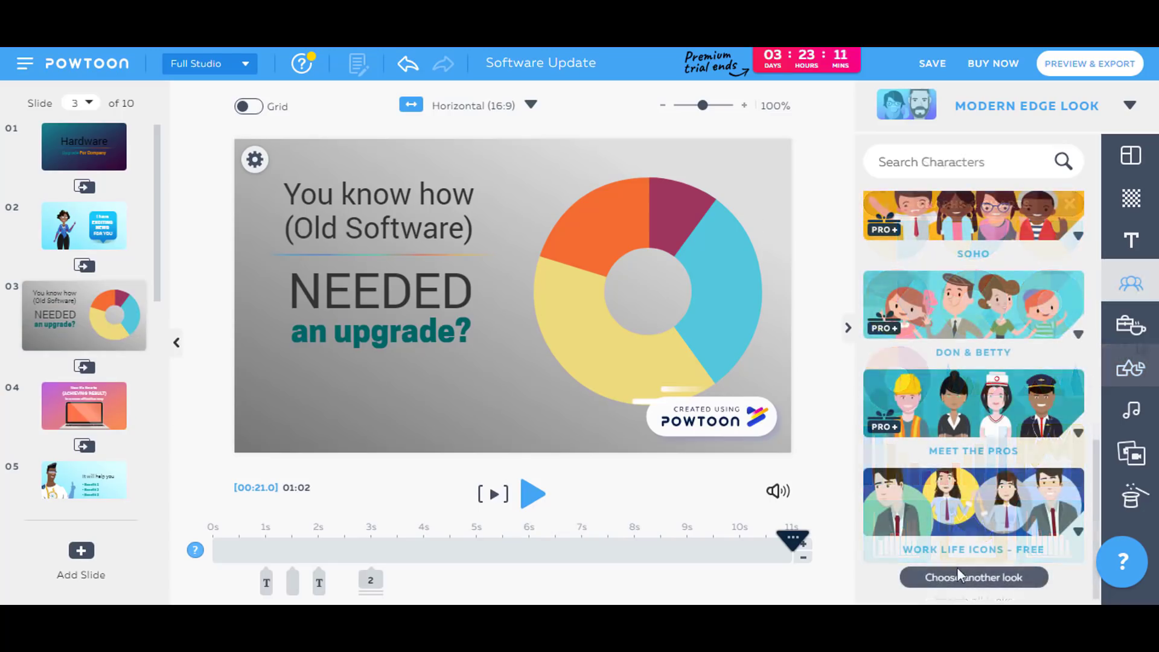
pyautogui.click(1131, 240)
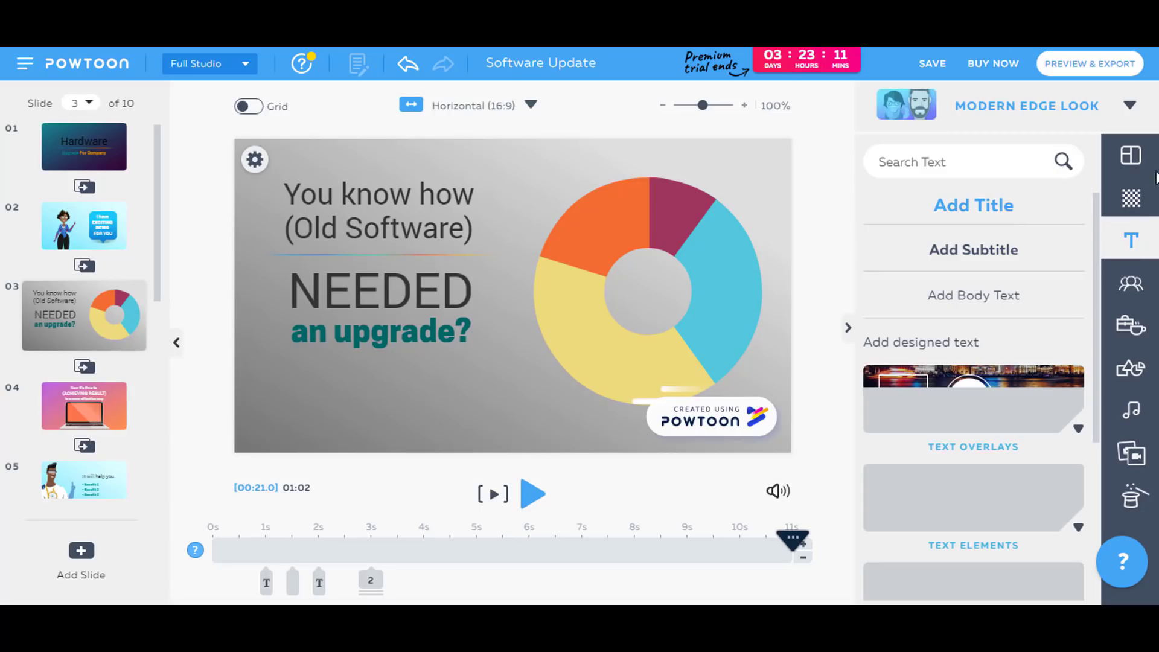
pyautogui.click(1130, 198)
pyautogui.scroll(-5, 1005, 396)
pyautogui.scroll(-5, 1004, 397)
pyautogui.click(958, 446)
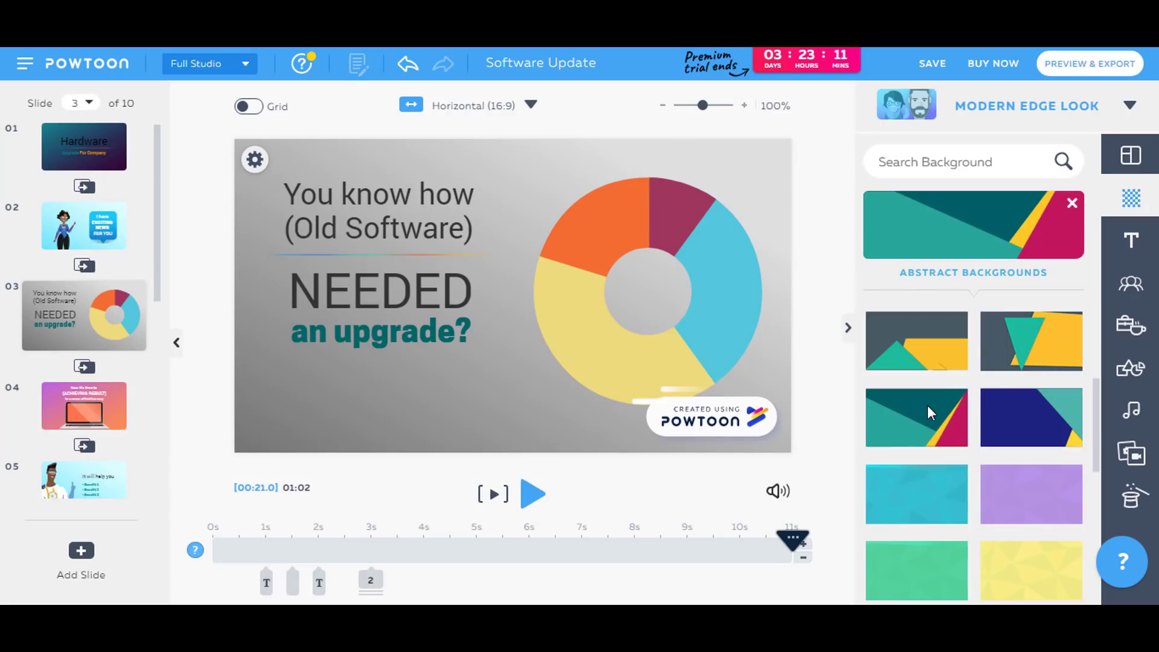
# Apply the teal/magenta diagonal abstract background to slide 3 and replay the slide to check it
pyautogui.click(926, 405)
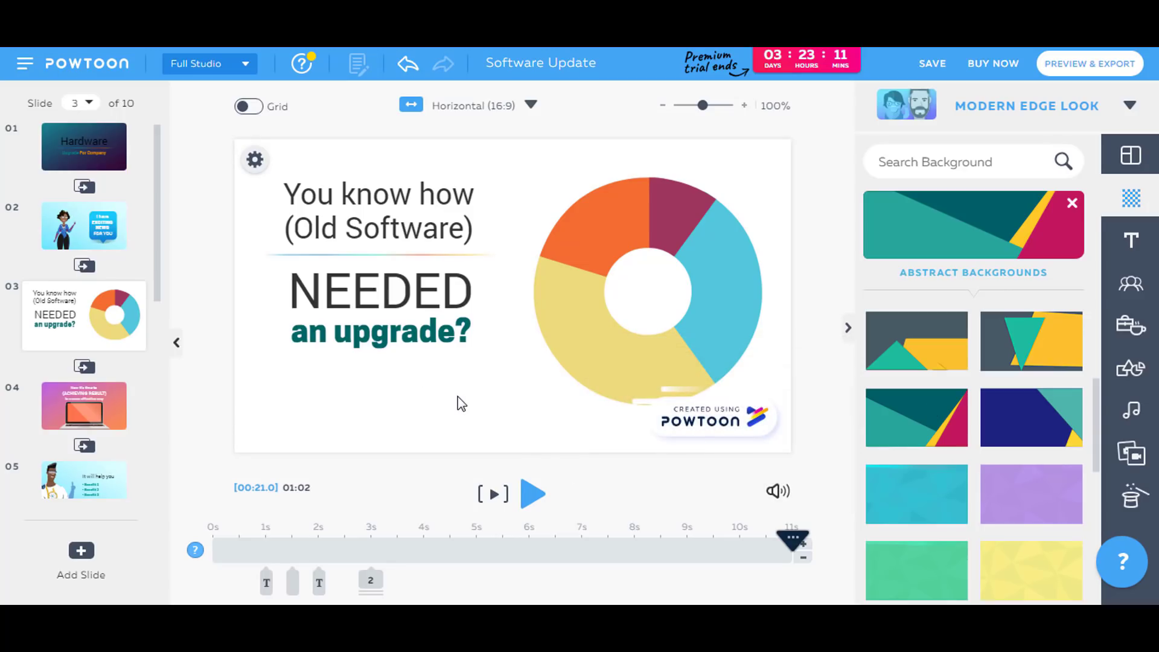
pyautogui.click(489, 499)
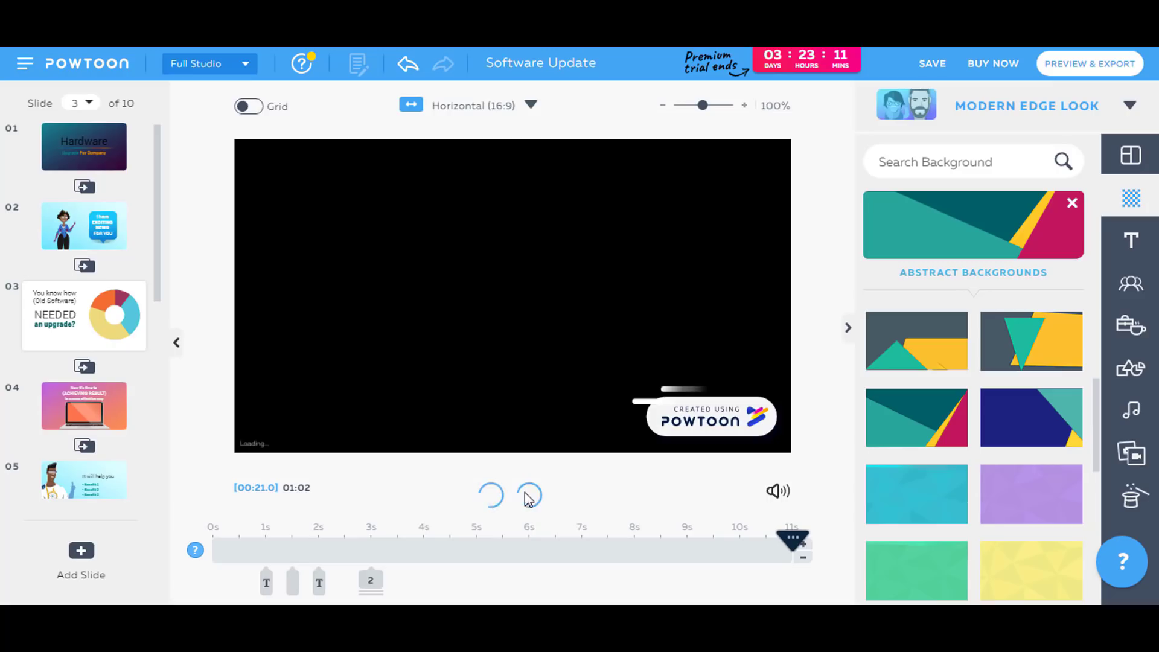
pyautogui.click(85, 329)
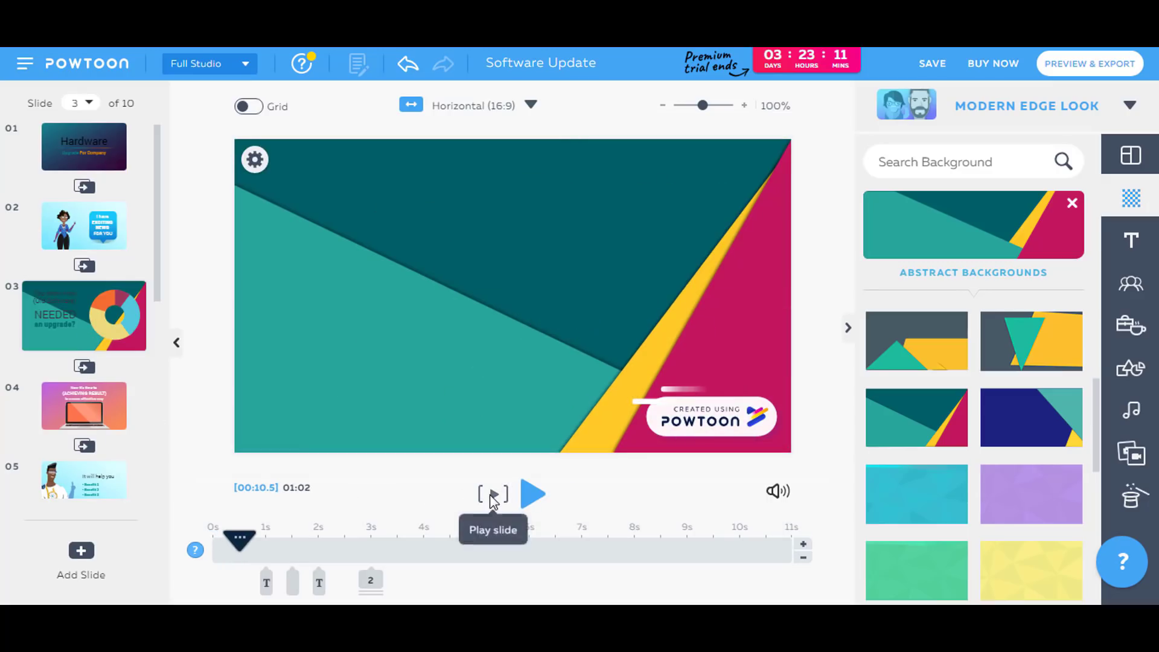
pyautogui.click(491, 496)
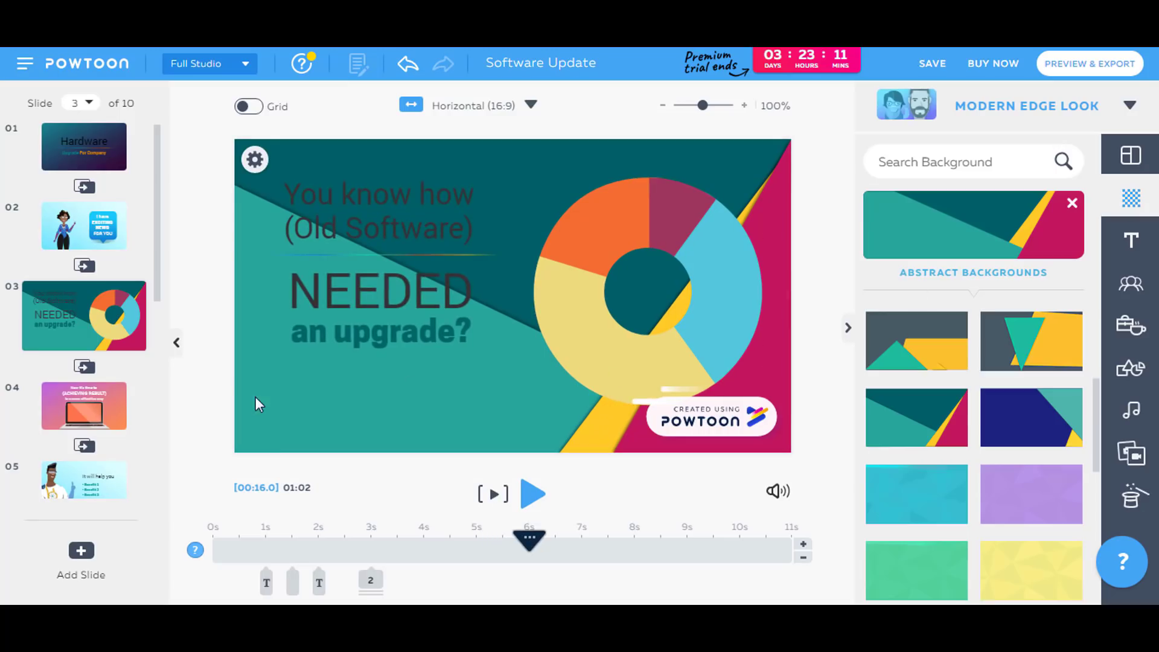
pyautogui.moveTo(939, 443)
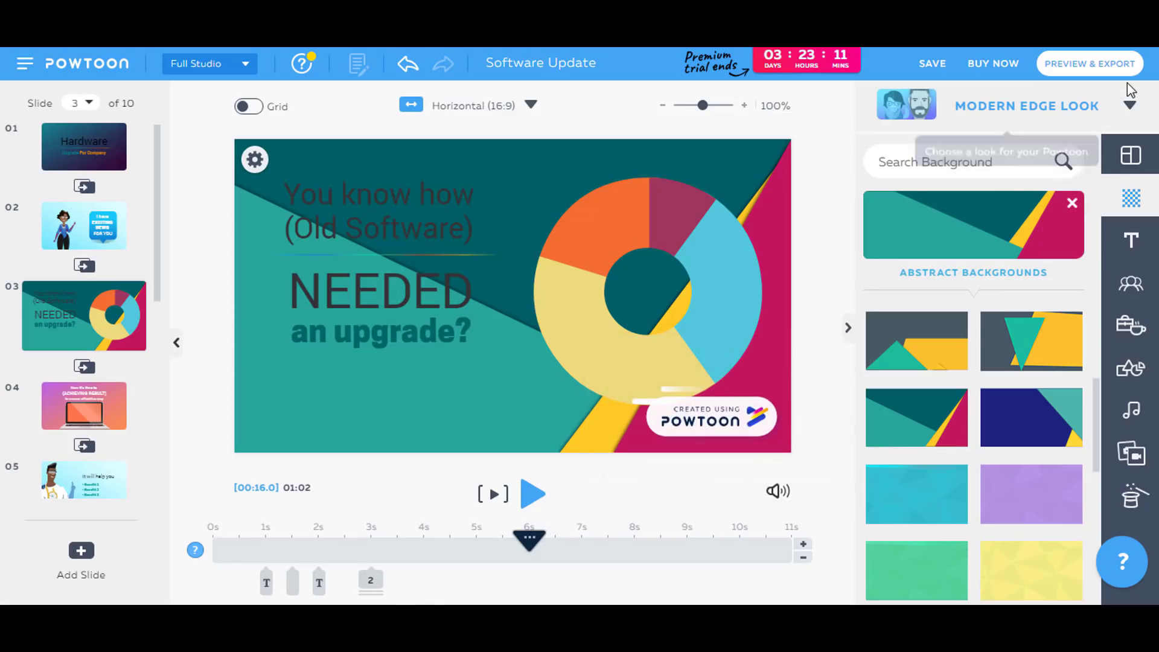
# Open the full preview, step through slides in SlideShow mode to slide 5, then return to Movie mode
pyautogui.click(1052, 77)
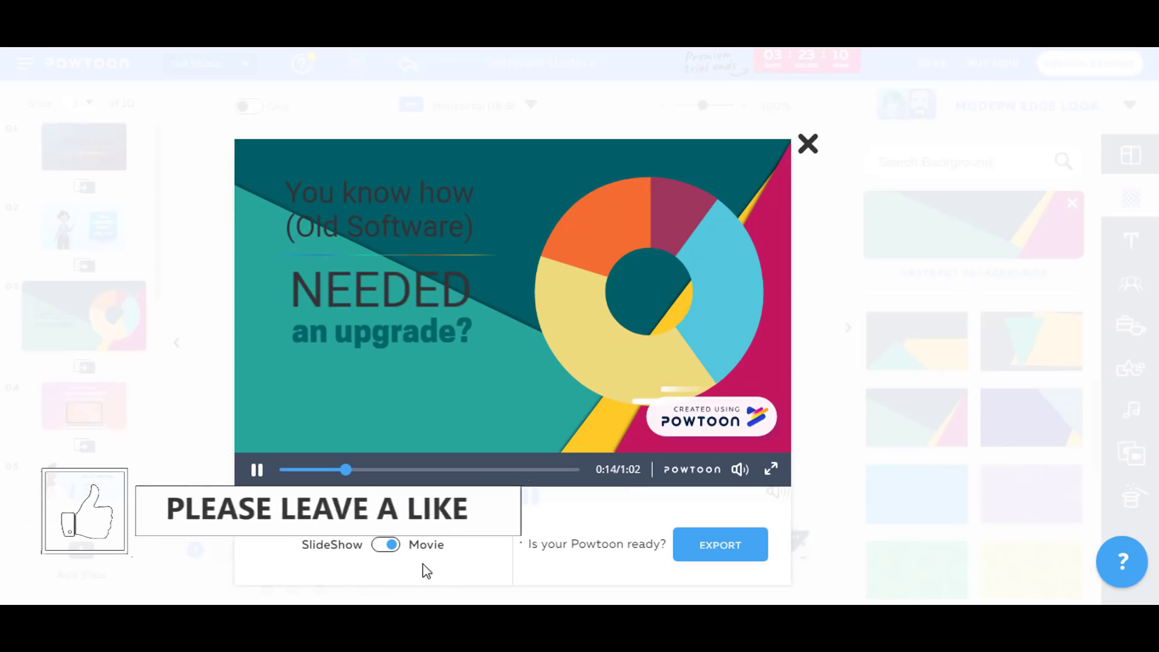
pyautogui.click(382, 549)
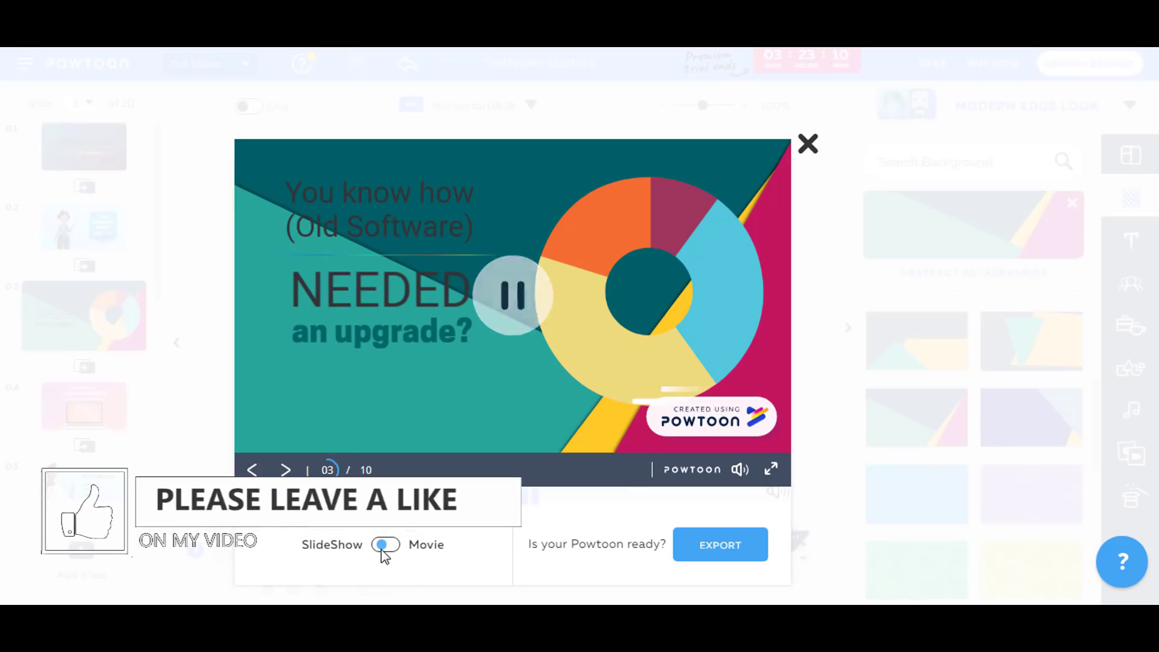
pyautogui.click(285, 469)
pyautogui.click(285, 469)
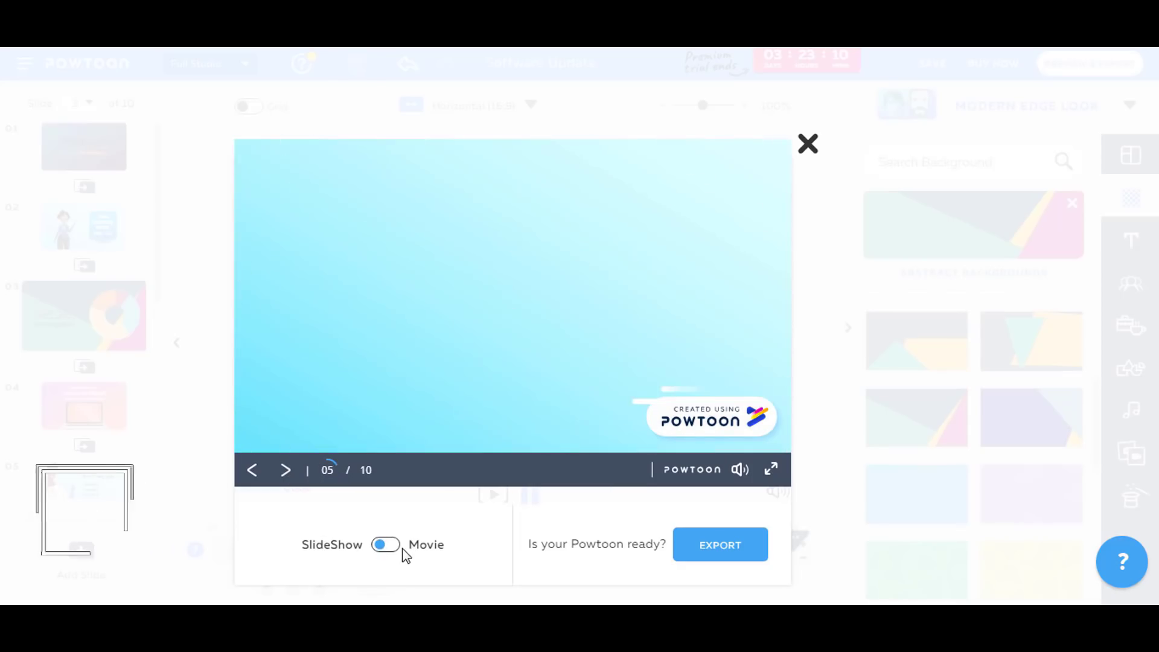
pyautogui.click(391, 546)
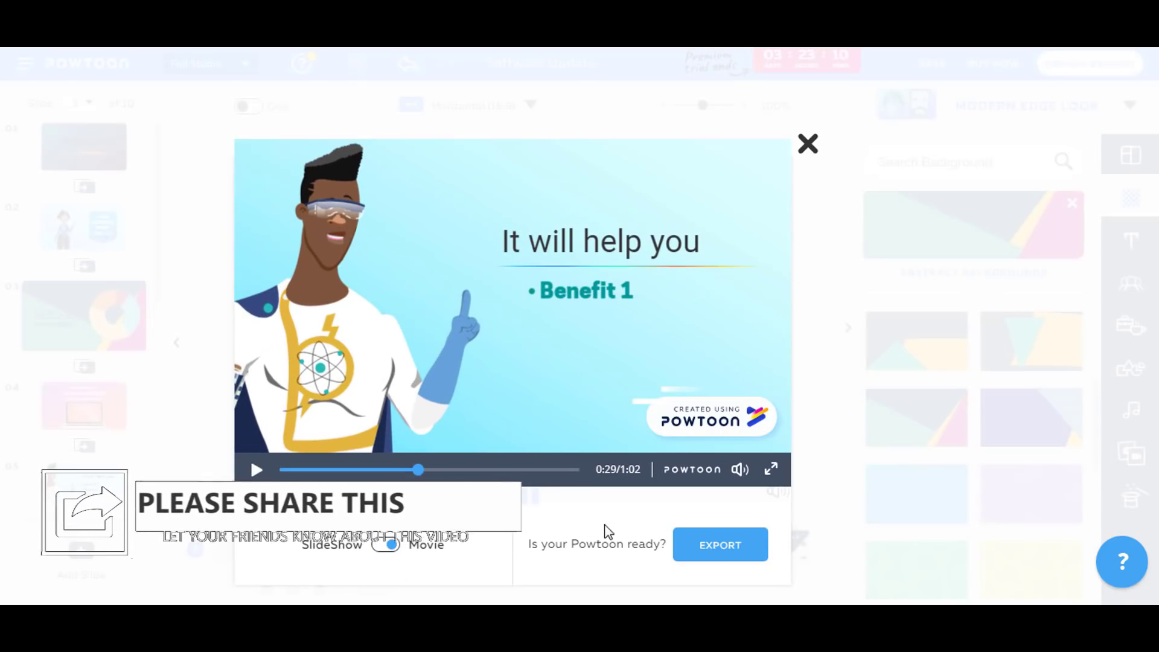
# Close the Powtoon video preview
pyautogui.click(703, 546)
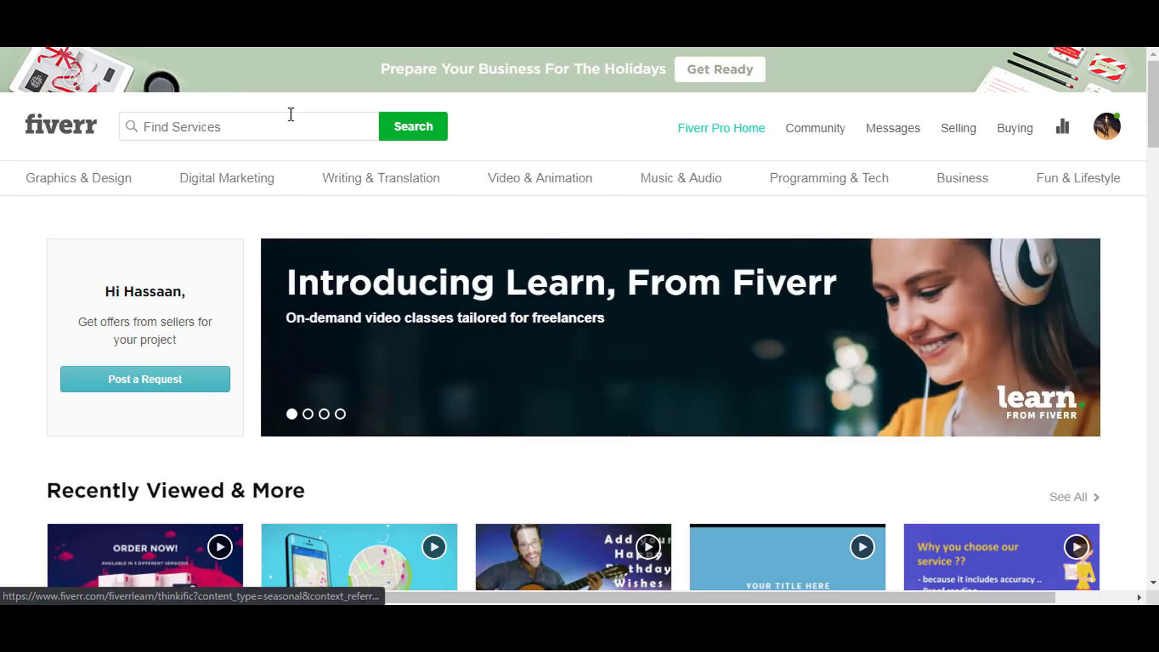
# Search Fiverr services for 'animation videos'
pyautogui.click(291, 114)
pyautogui.write('animat')
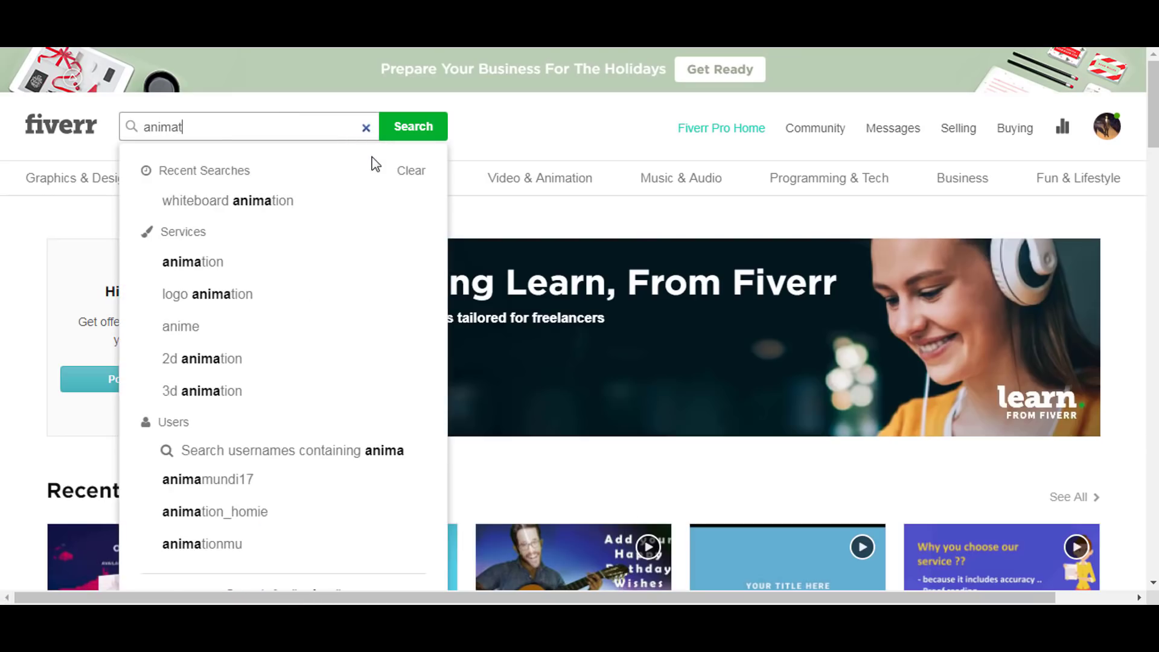
pyautogui.write('ion videos')
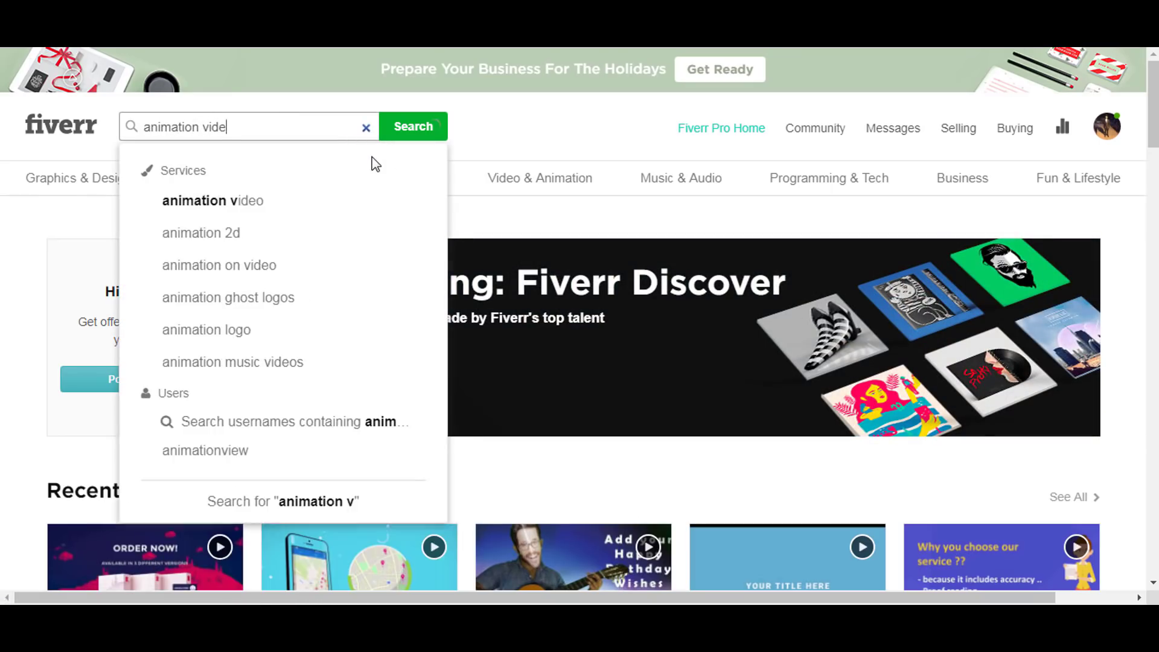
pyautogui.press('Return')
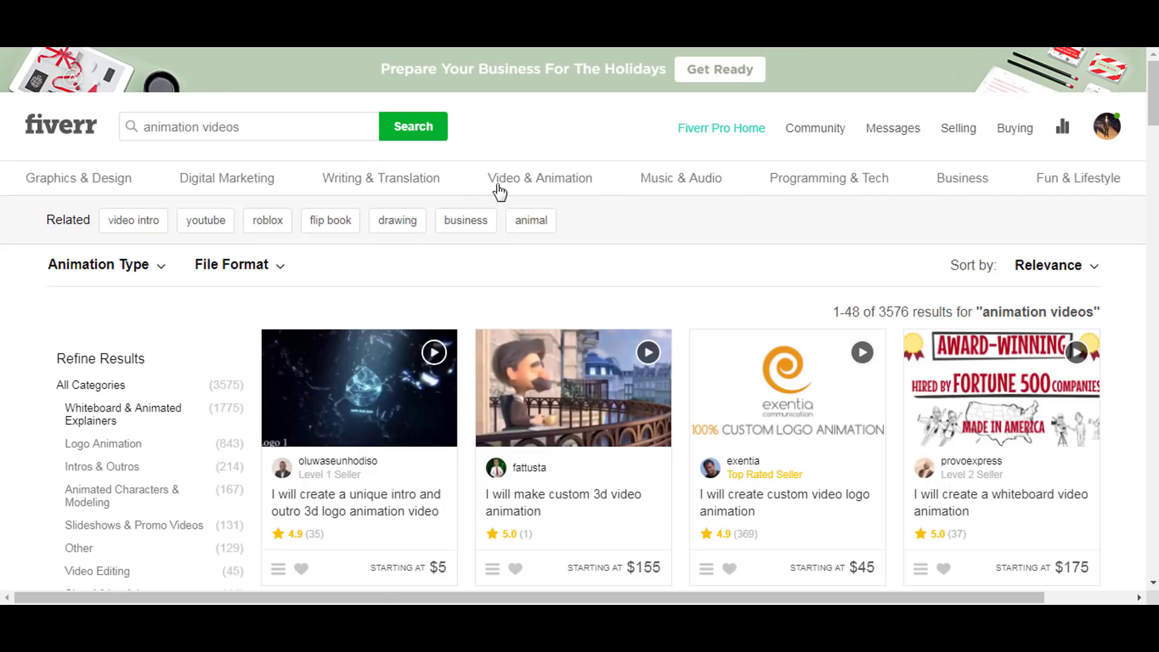
# Browse the results and open the 3D intro and outro logo animation gig
pyautogui.scroll(-3, 598, 232)
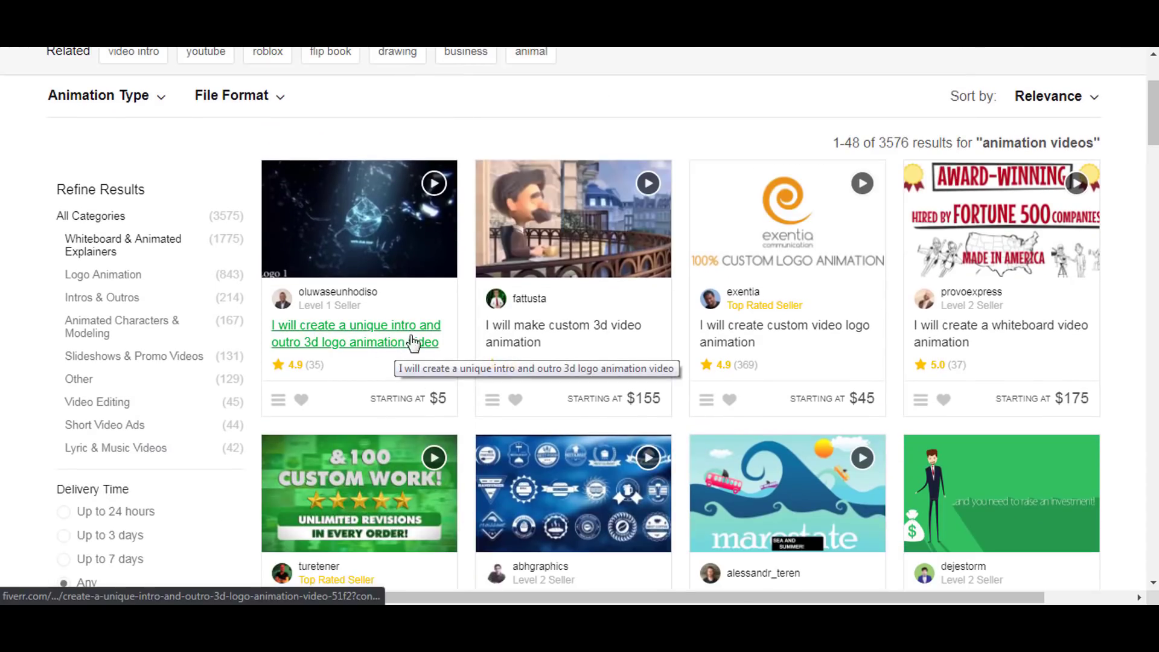
pyautogui.click(432, 342)
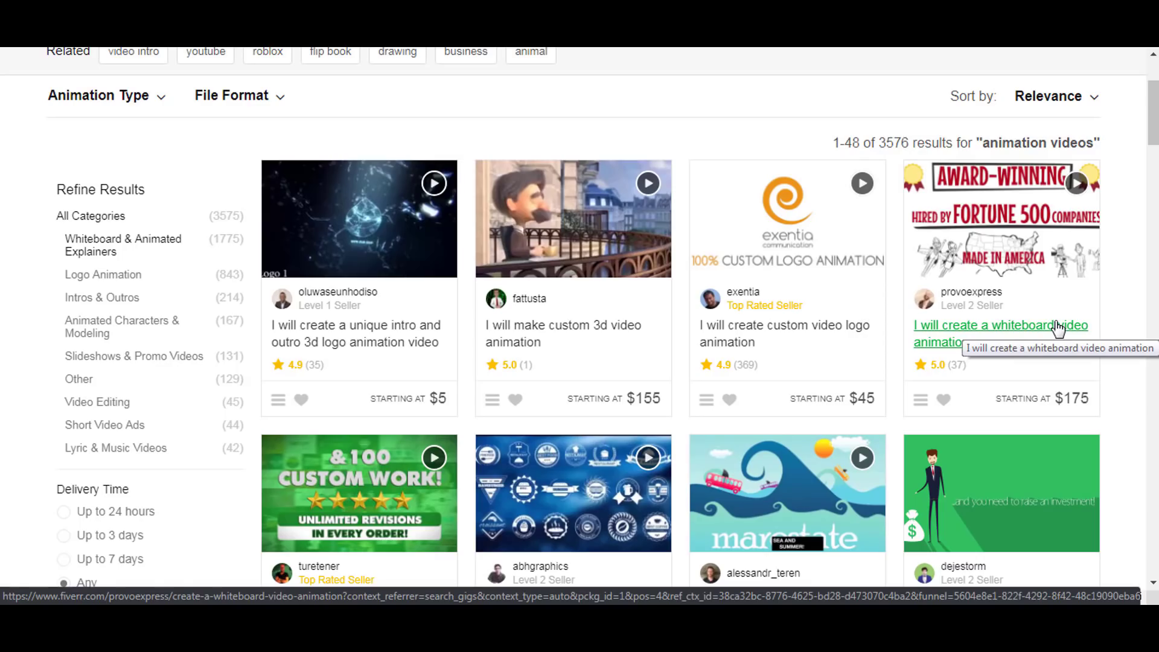
pyautogui.scroll(-2, 1132, 323)
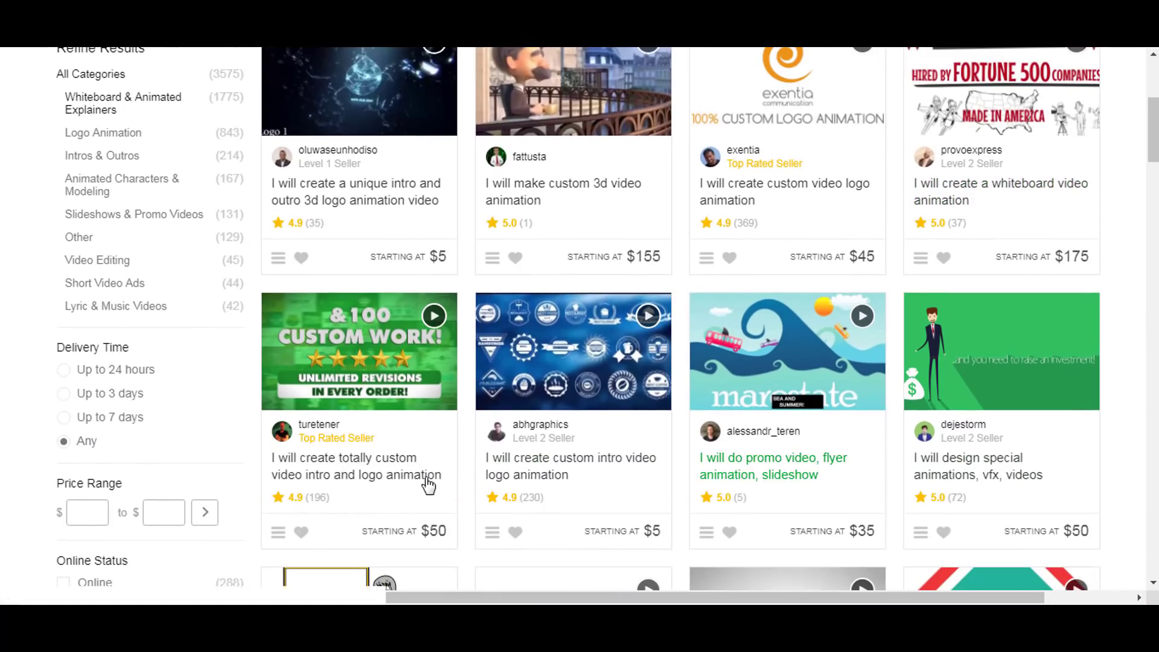